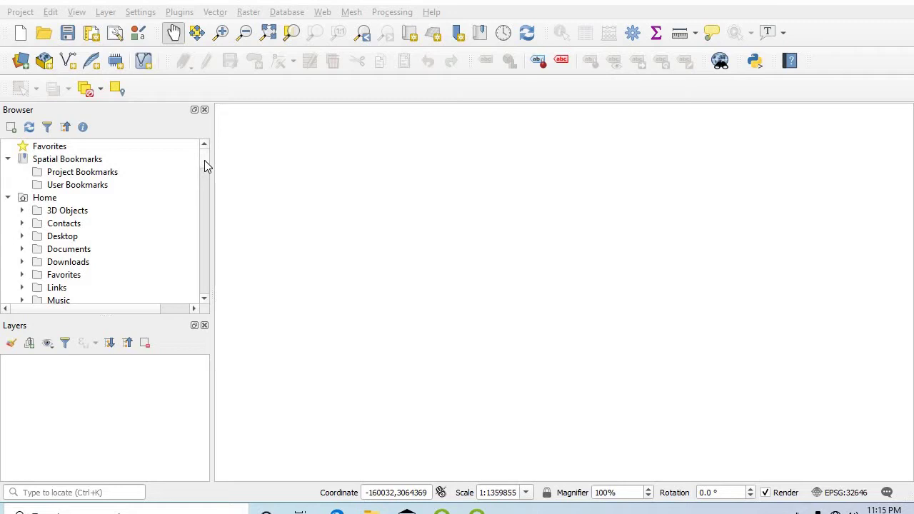
# Expand Home > REC_GIS_Data > Data in the Browser to reveal Dzongkhag.shp and the Geog shapefiles.
pyautogui.moveTo(204, 160); pyautogui.dragTo(205, 152)
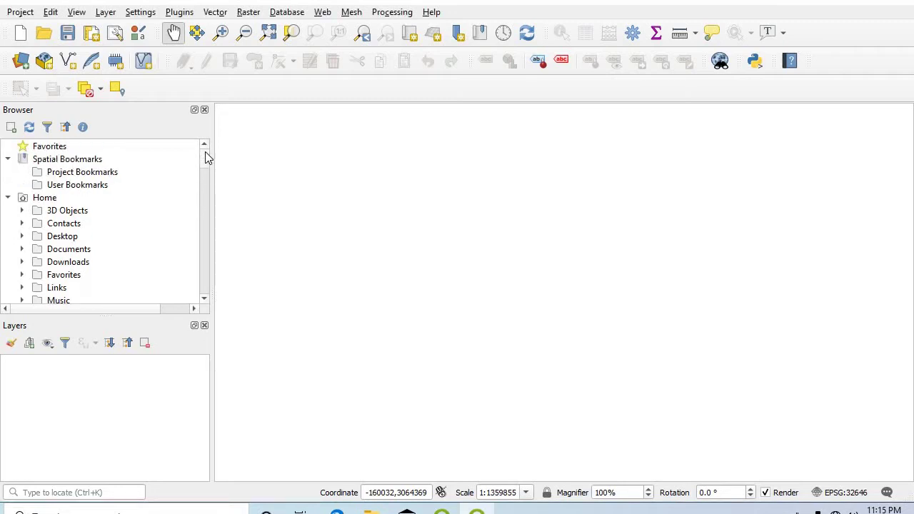
pyautogui.click(45, 200)
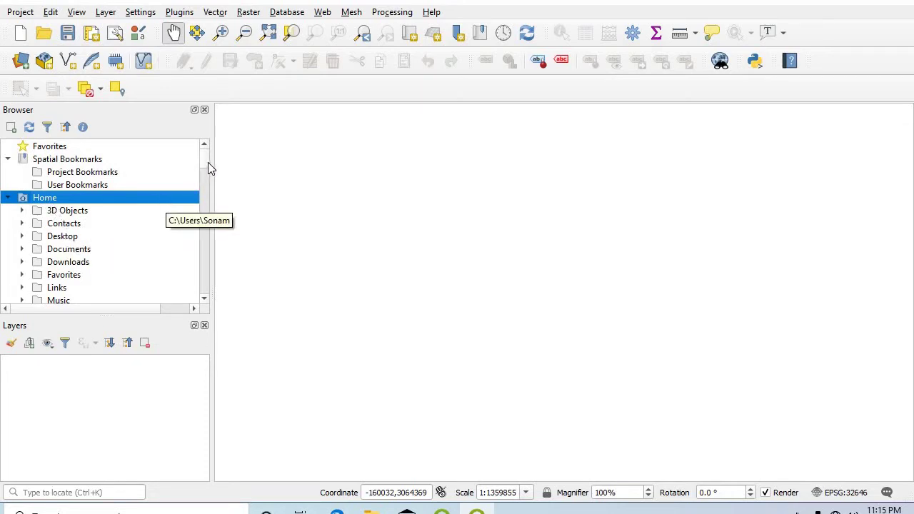
pyautogui.moveTo(203, 160); pyautogui.dragTo(202, 206)
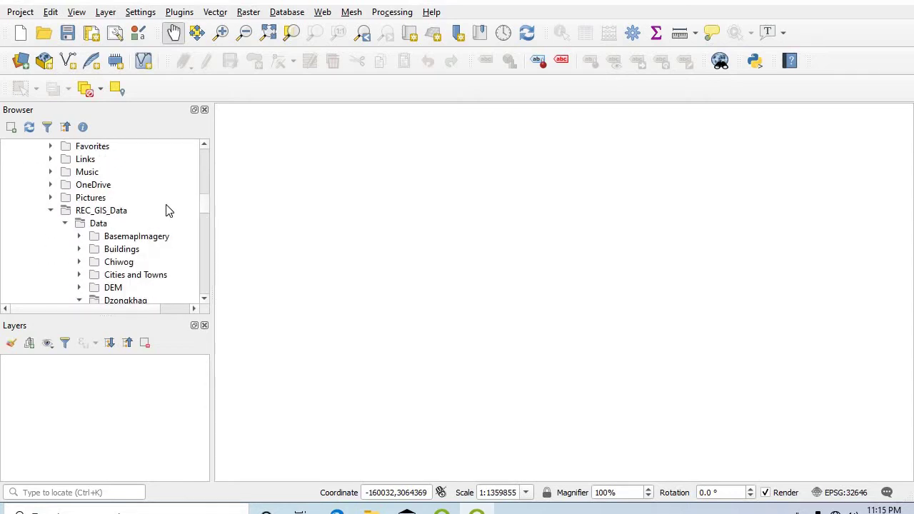
pyautogui.click(117, 214)
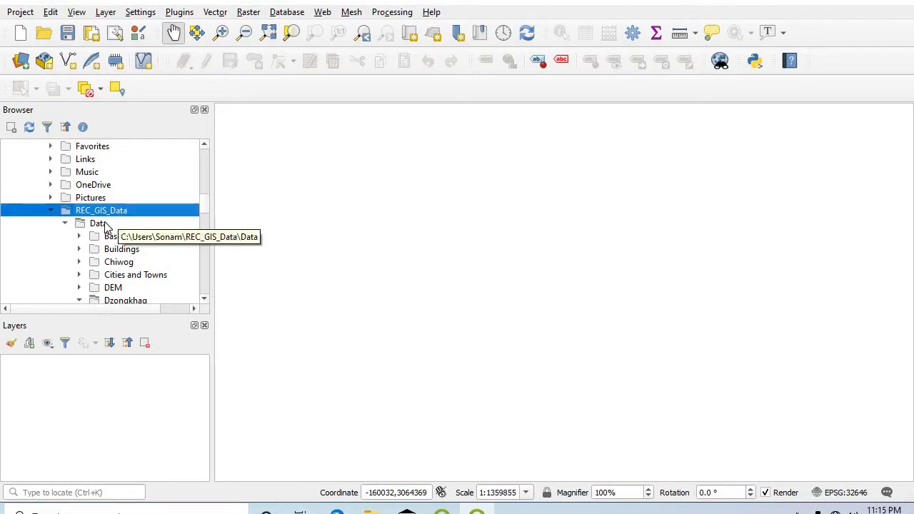
pyautogui.moveTo(205, 203); pyautogui.dragTo(205, 219)
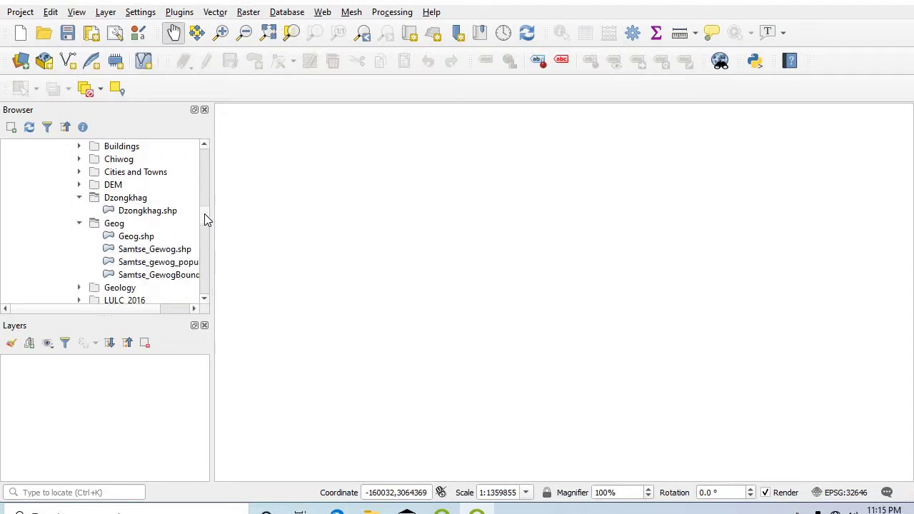
# Add Dzongkhag.shp to the map and set its Simple Fill colour to white.
pyautogui.doubleClick(153, 209)
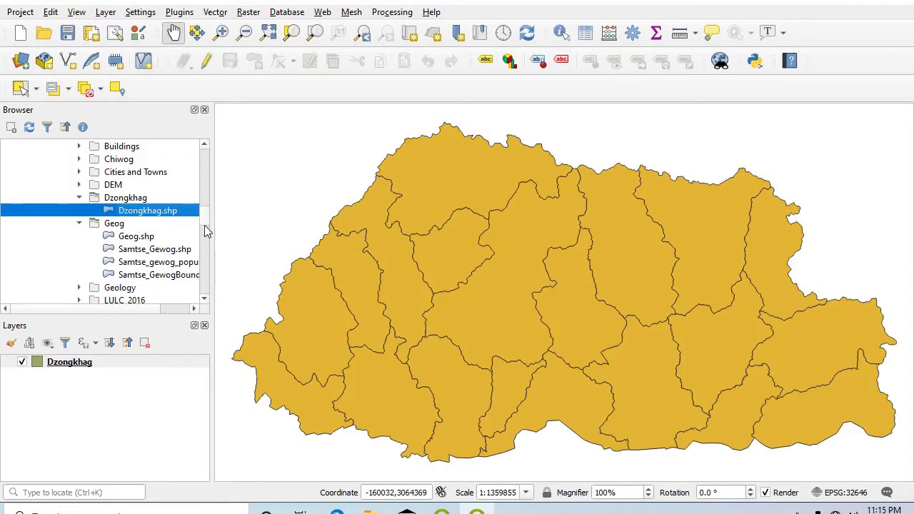
pyautogui.click(81, 366)
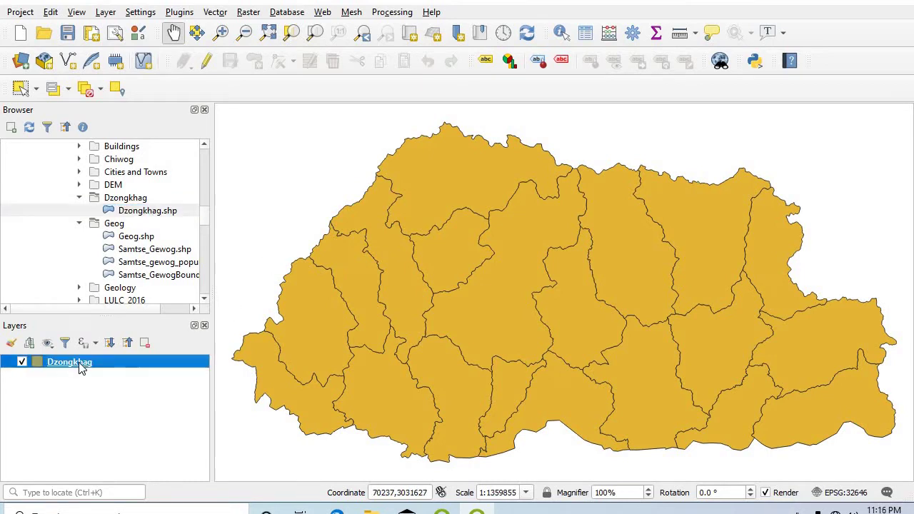
pyautogui.doubleClick(87, 366)
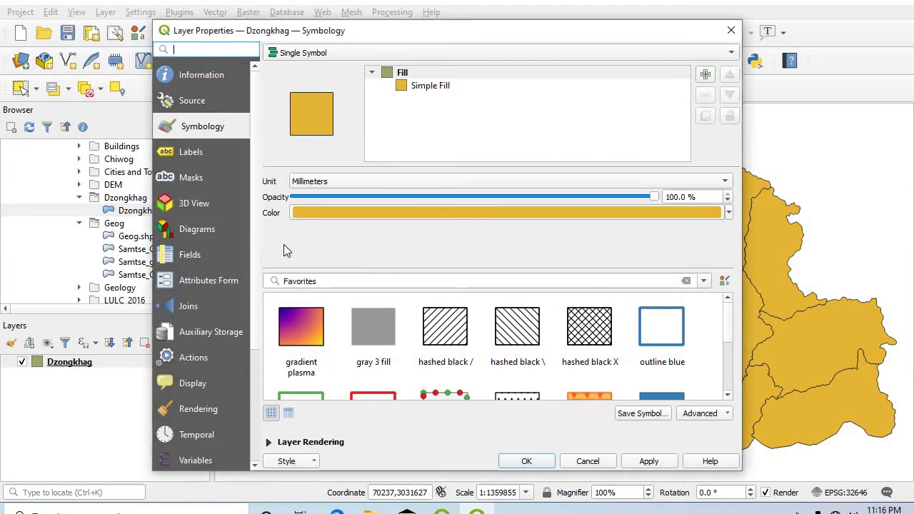
pyautogui.click(429, 87)
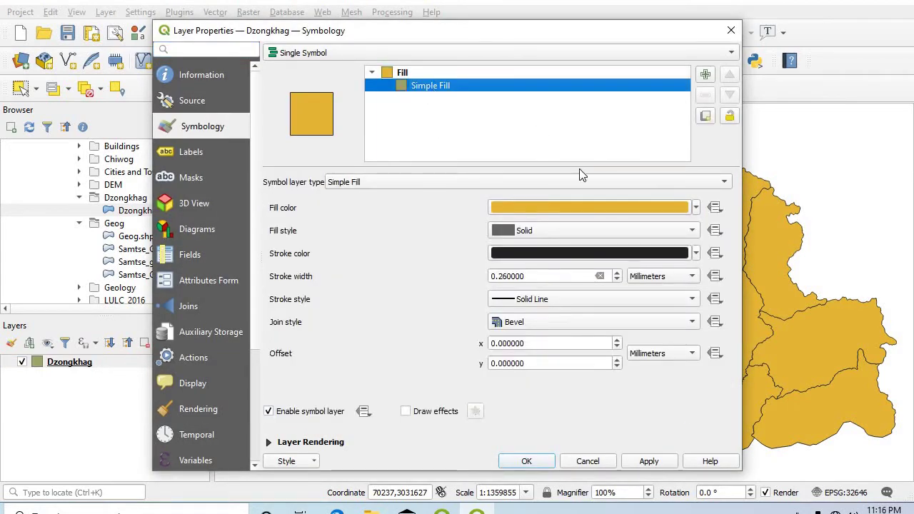
pyautogui.click(696, 208)
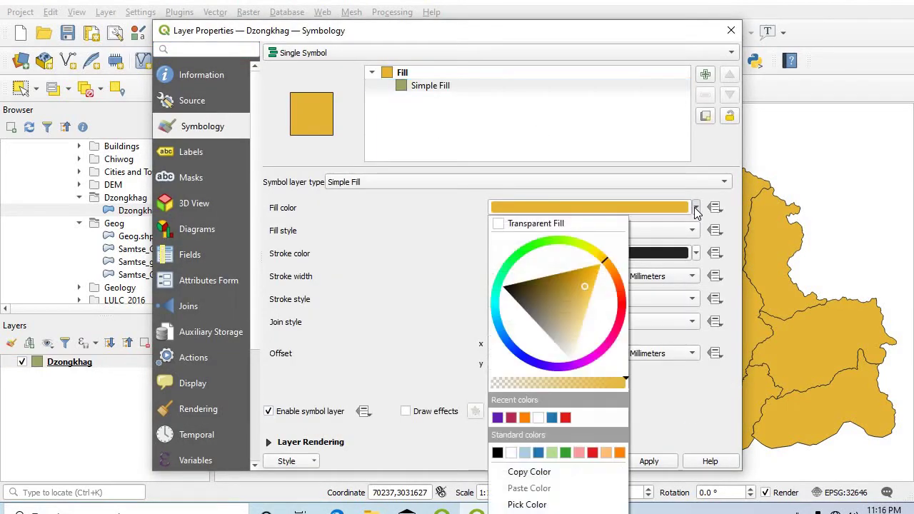
pyautogui.click(511, 454)
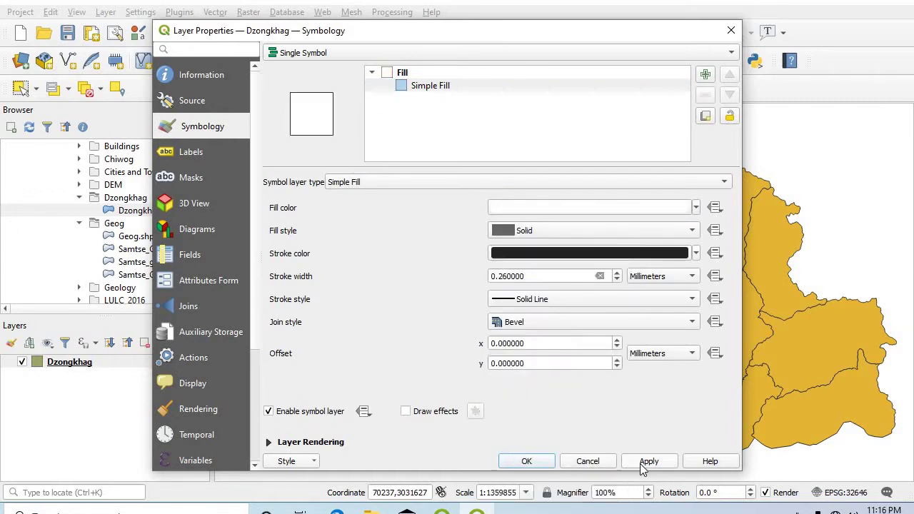
pyautogui.click(646, 462)
pyautogui.click(527, 462)
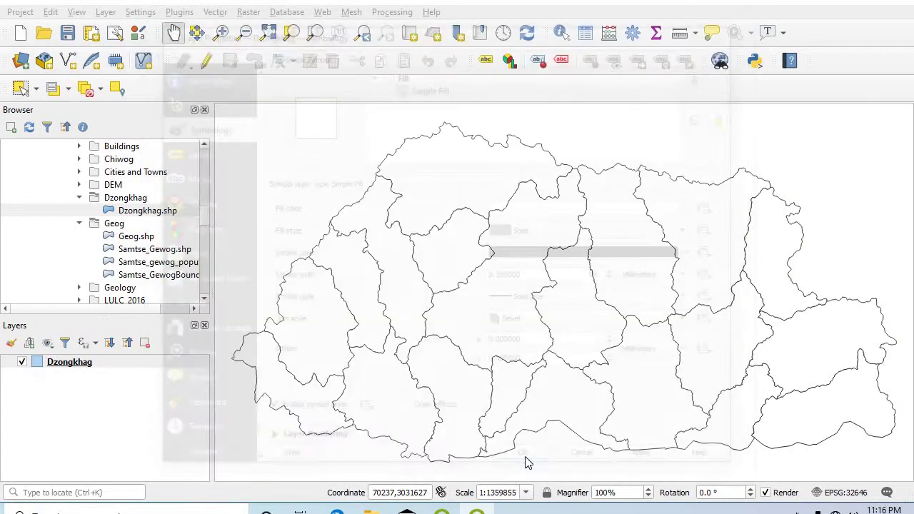
# Add named_rivers.shp from the Rivers folder to the map.
pyautogui.click(205, 218)
pyautogui.scroll(1, 206, 219)
pyautogui.scroll(-3, 206, 221)
pyautogui.scroll(-2, 204, 228)
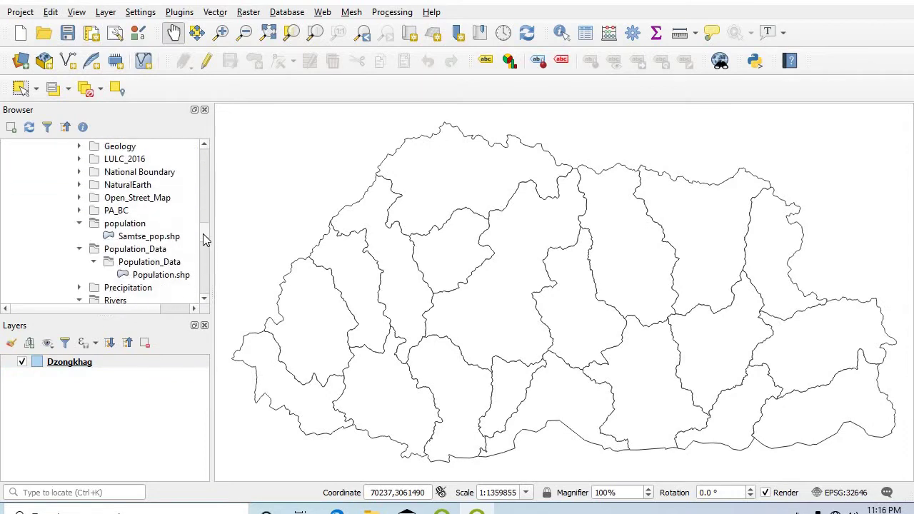
pyautogui.scroll(-2, 203, 240)
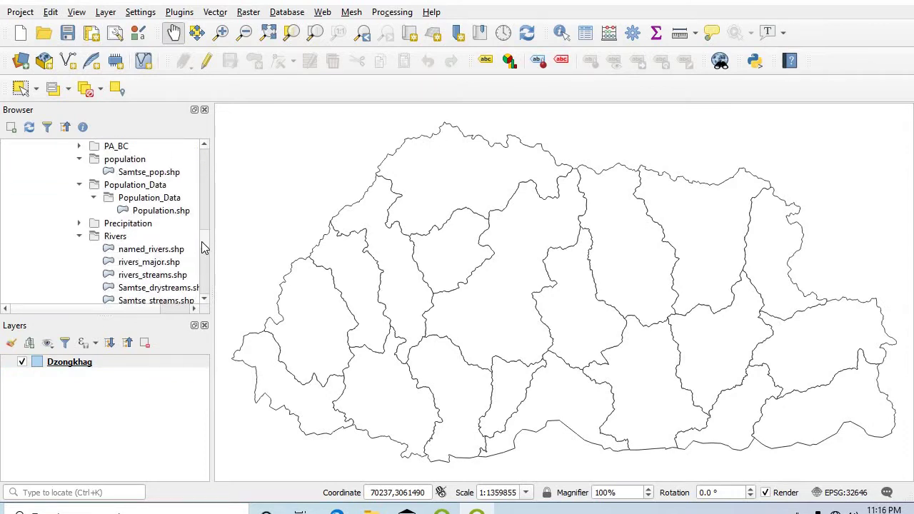
pyautogui.scroll(-2, 203, 248)
pyautogui.scroll(1, 200, 249)
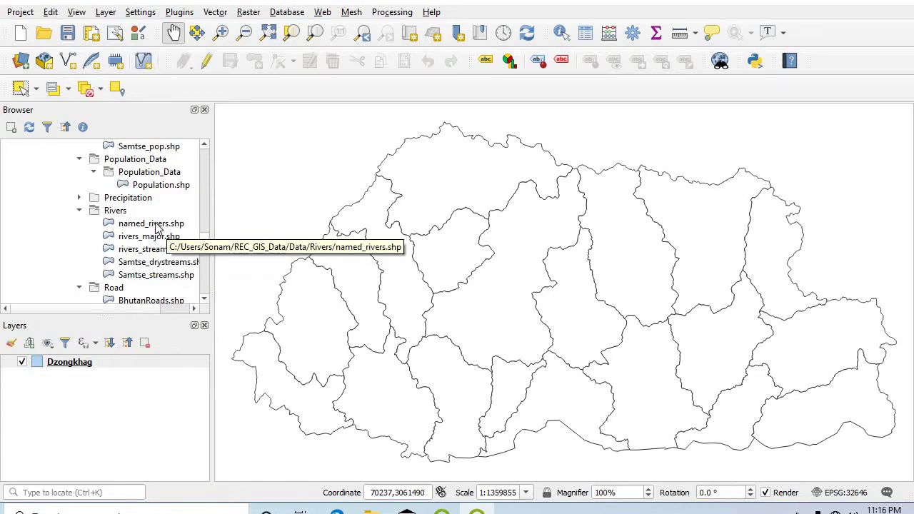
pyautogui.doubleClick(155, 225)
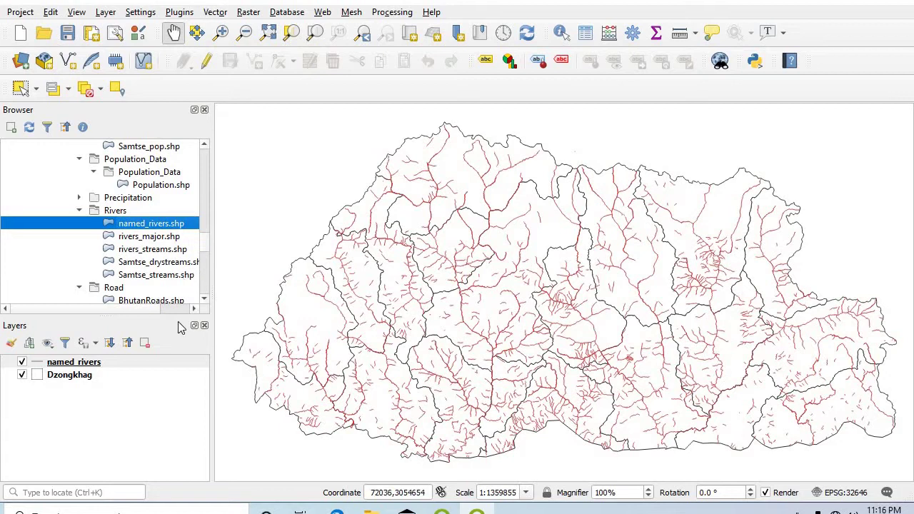
pyautogui.click(79, 367)
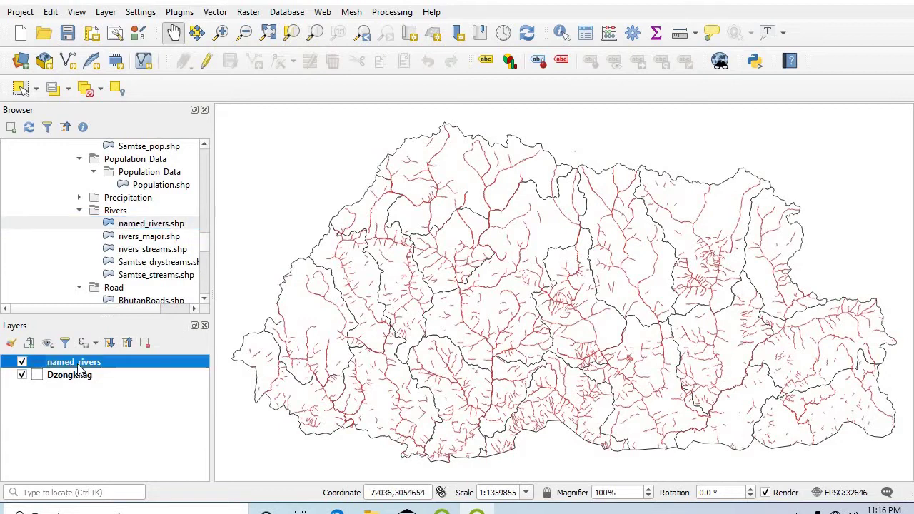
# Change the named_rivers line colour to the standard blue.
pyautogui.doubleClick(82, 365)
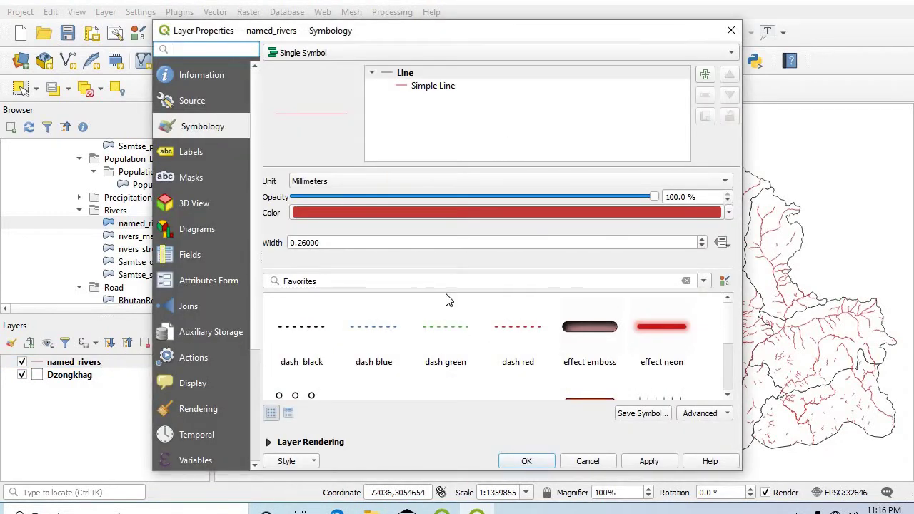
pyautogui.click(729, 213)
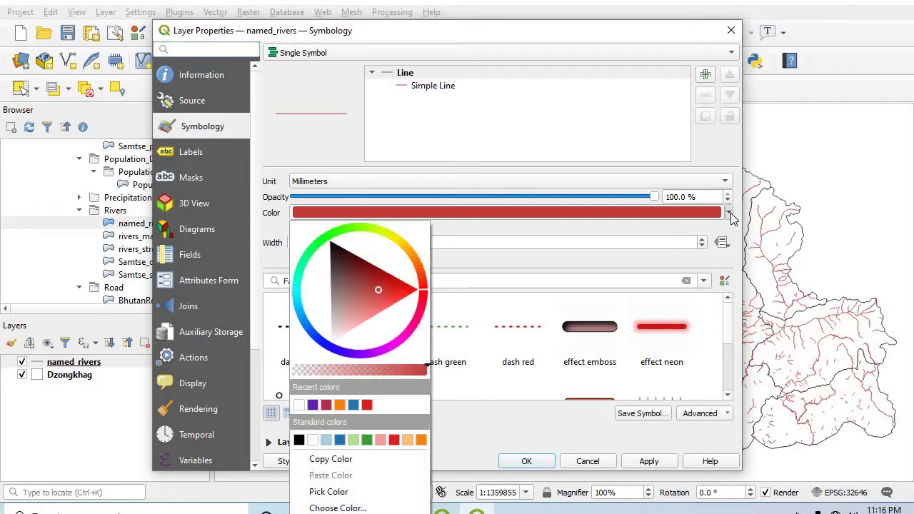
pyautogui.click(340, 440)
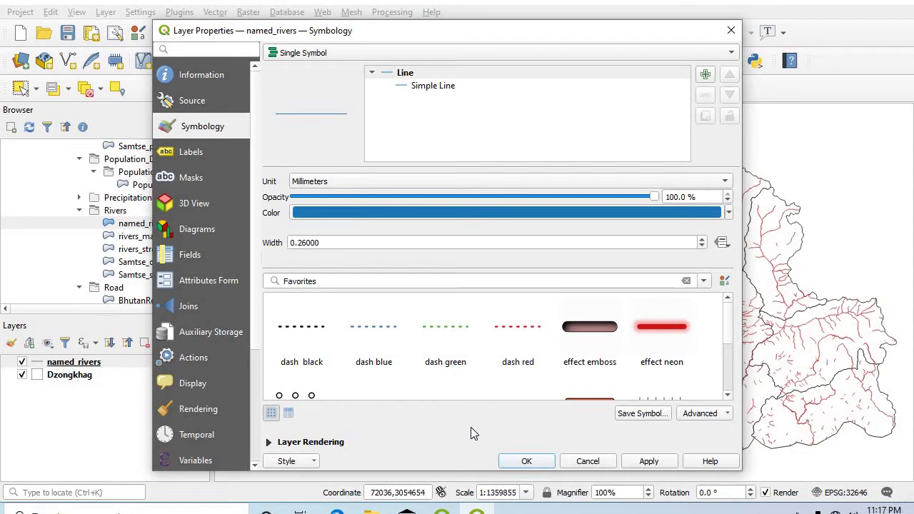
pyautogui.click(650, 462)
pyautogui.click(534, 463)
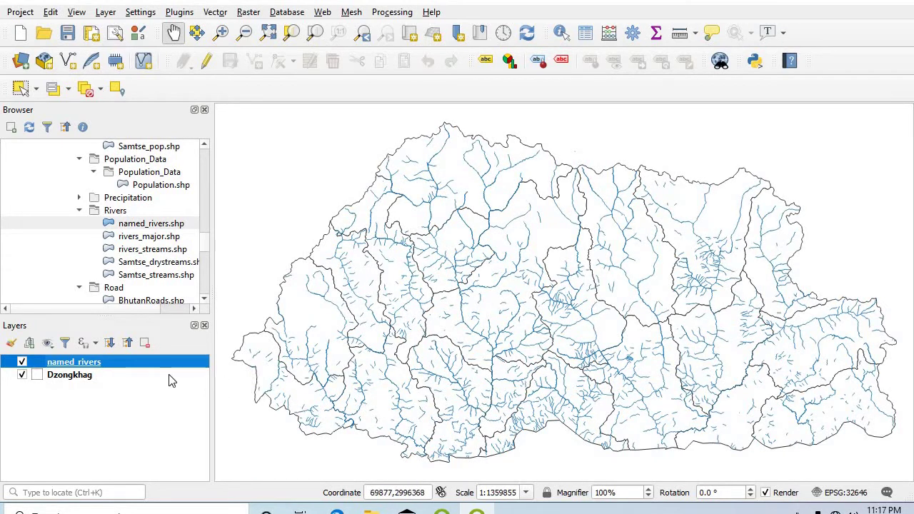
# Label named_rivers with Single Labels on the name field, with a text buffer drawn.
pyautogui.doubleClick(128, 366)
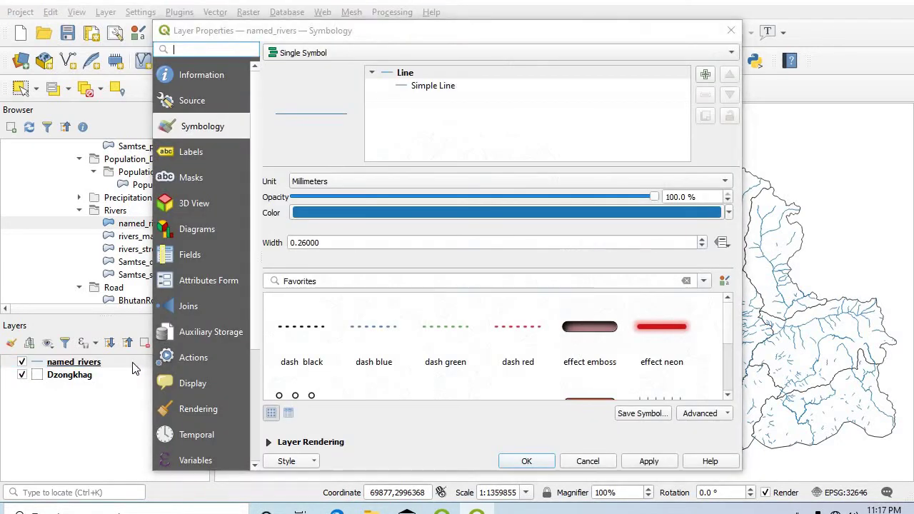
pyautogui.click(206, 152)
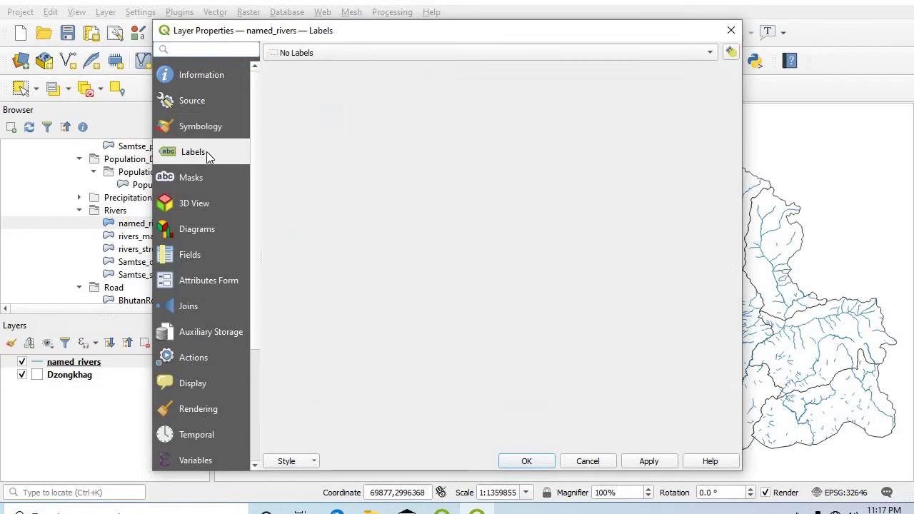
pyautogui.click(574, 50)
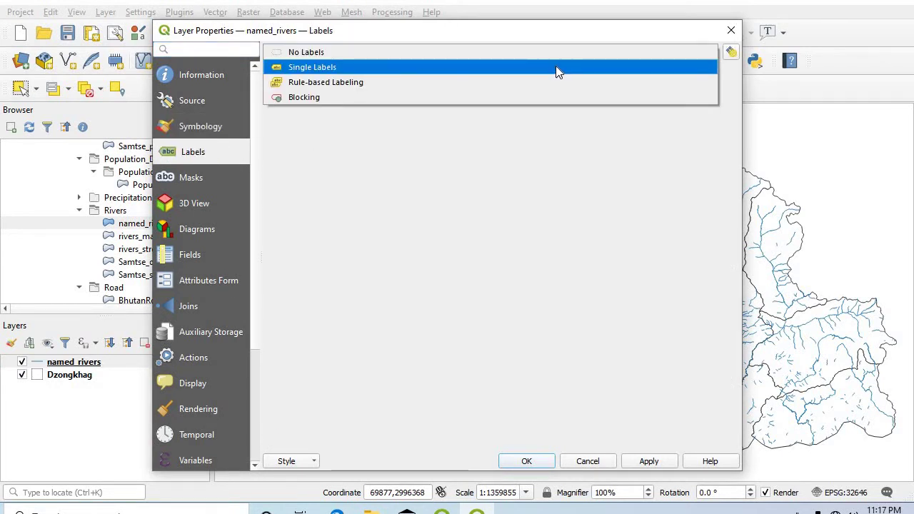
pyautogui.press('Escape')
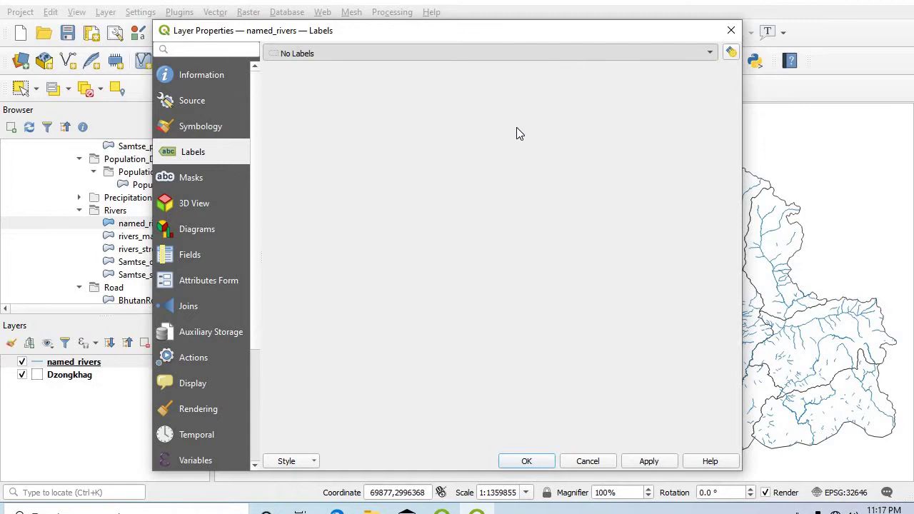
pyautogui.click(311, 216)
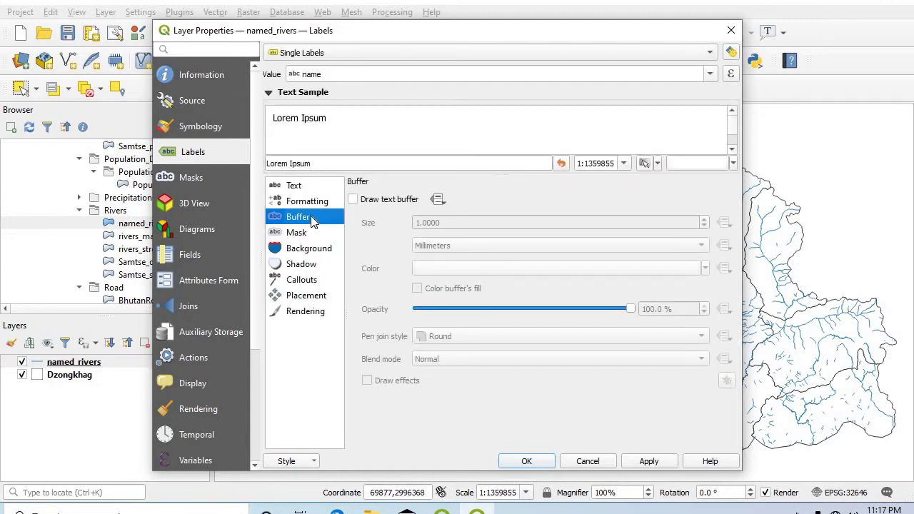
pyautogui.click(354, 200)
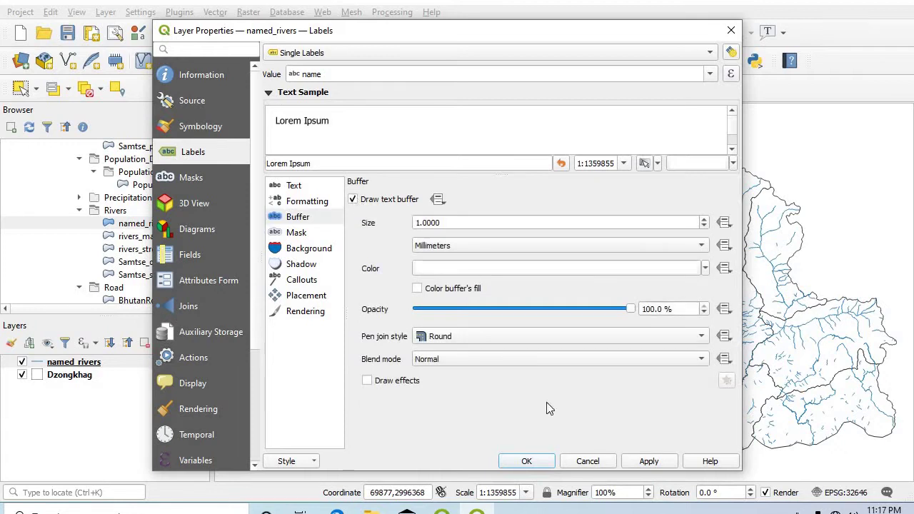
pyautogui.click(652, 462)
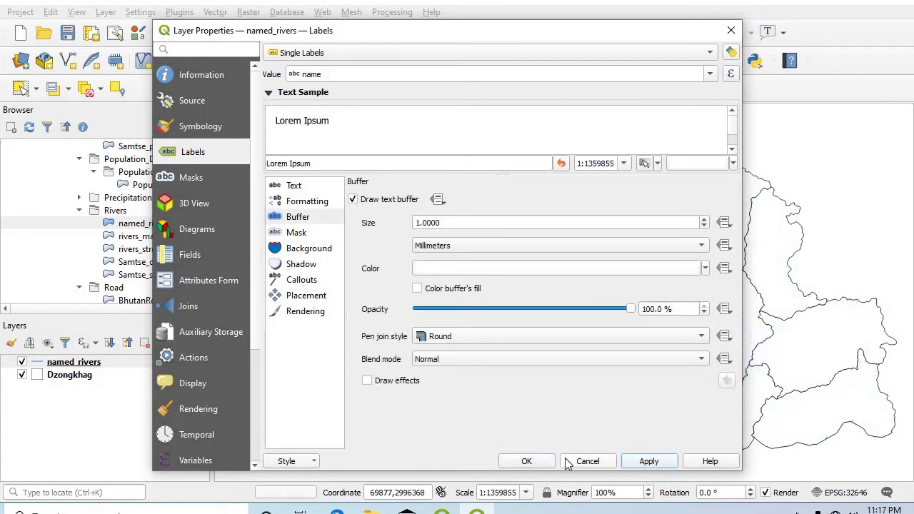
pyautogui.click(541, 462)
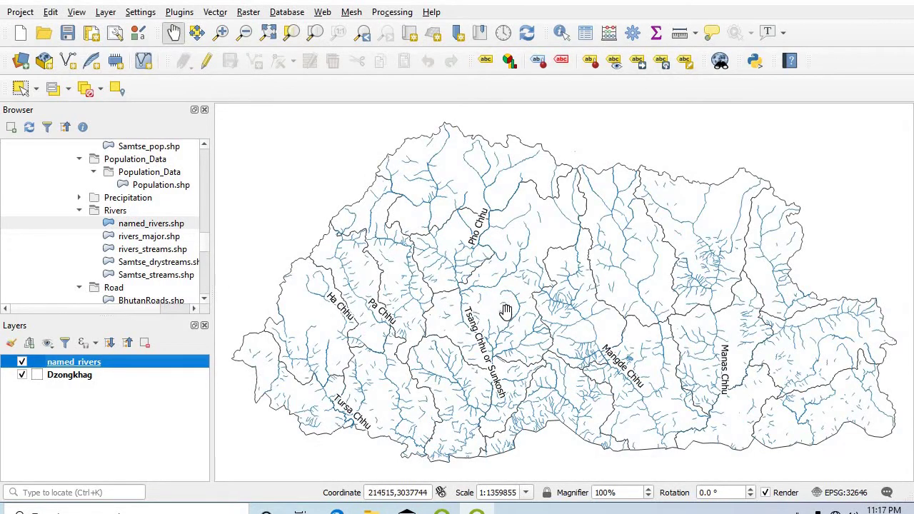
# Zoom in on the central Bhutan rivers, then return to the full extent of all layers.
pyautogui.click(221, 33)
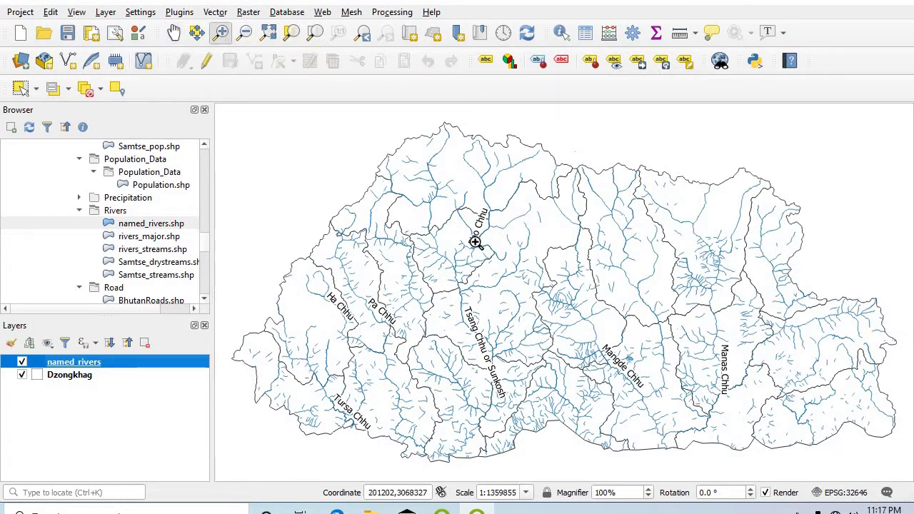
pyautogui.click(475, 242)
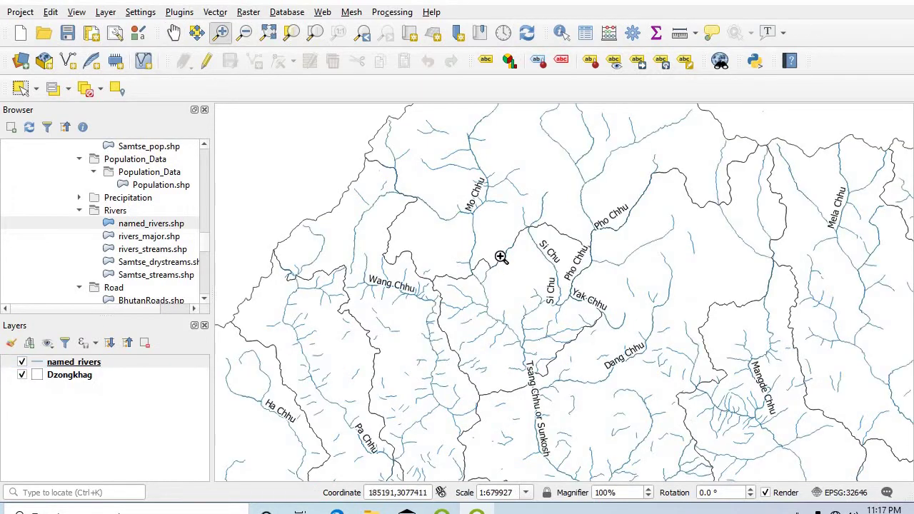
pyautogui.click(500, 257)
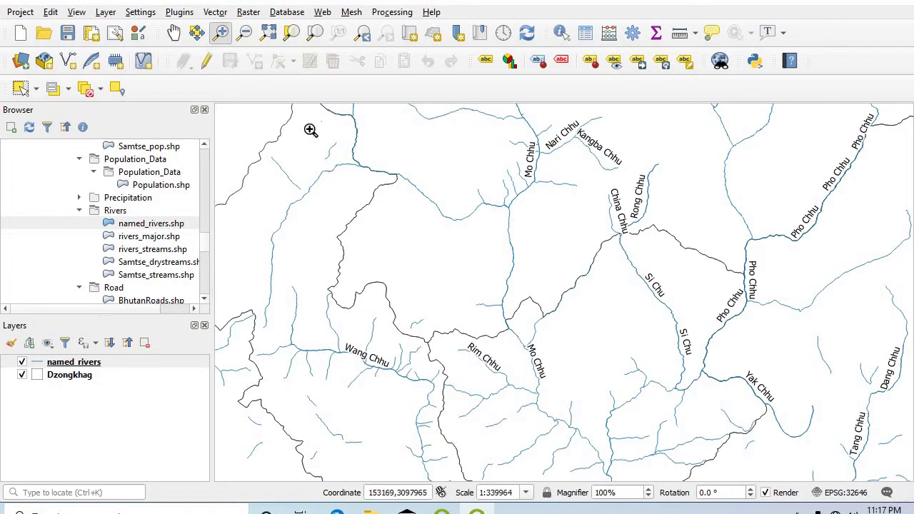
pyautogui.click(270, 36)
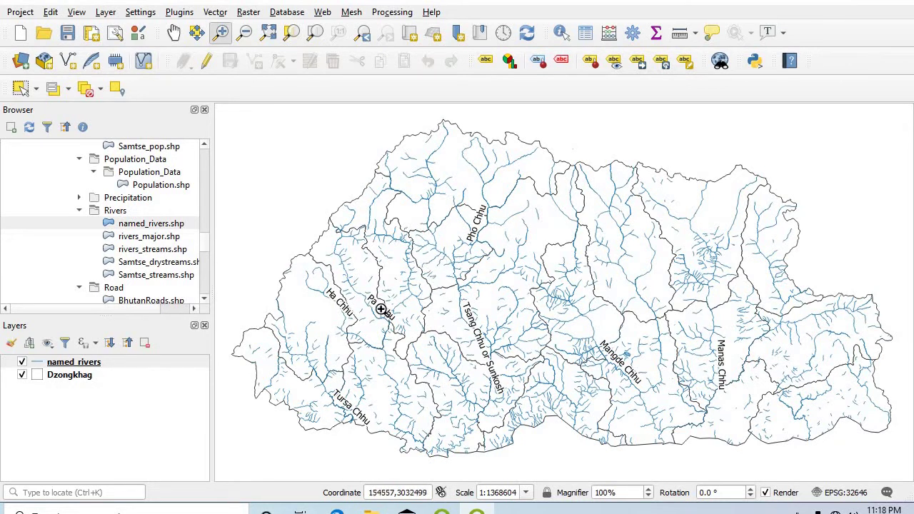
# Remove the named_rivers layer from the project.
pyautogui.click(89, 365)
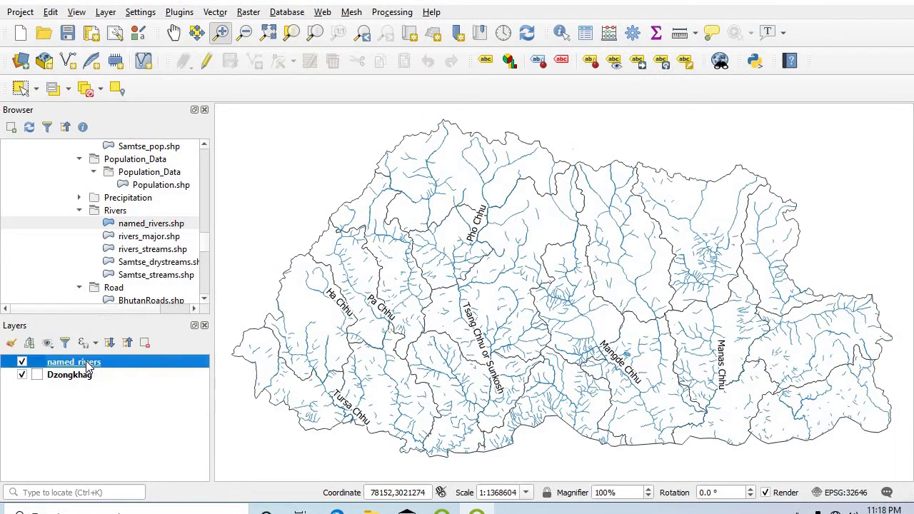
pyautogui.rightClick(89, 365)
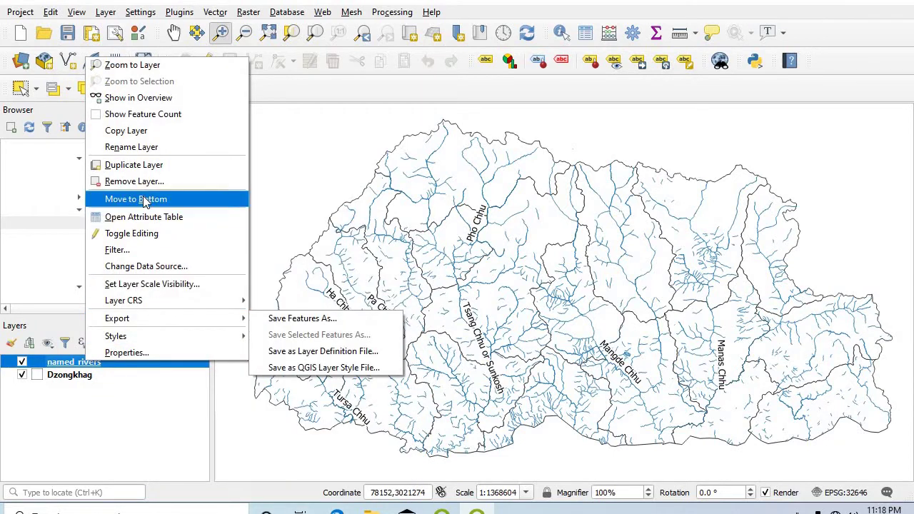
pyautogui.click(145, 184)
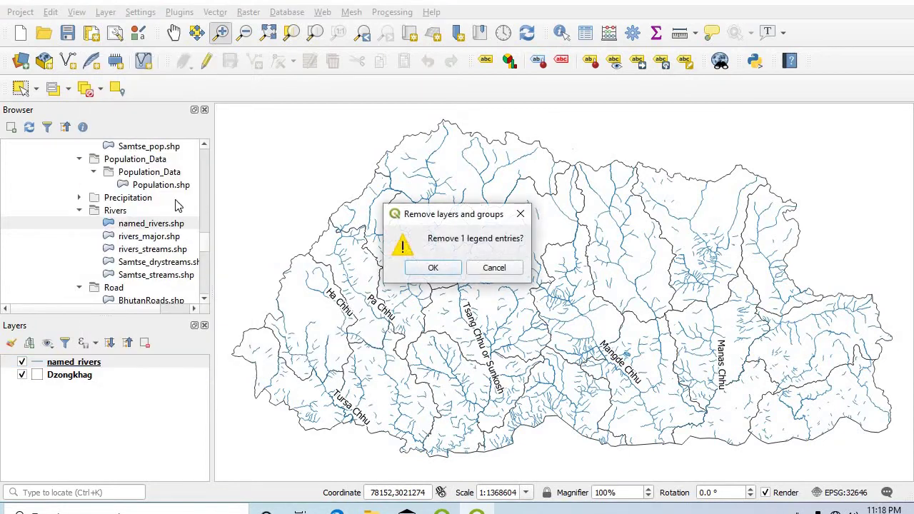
pyautogui.click(433, 269)
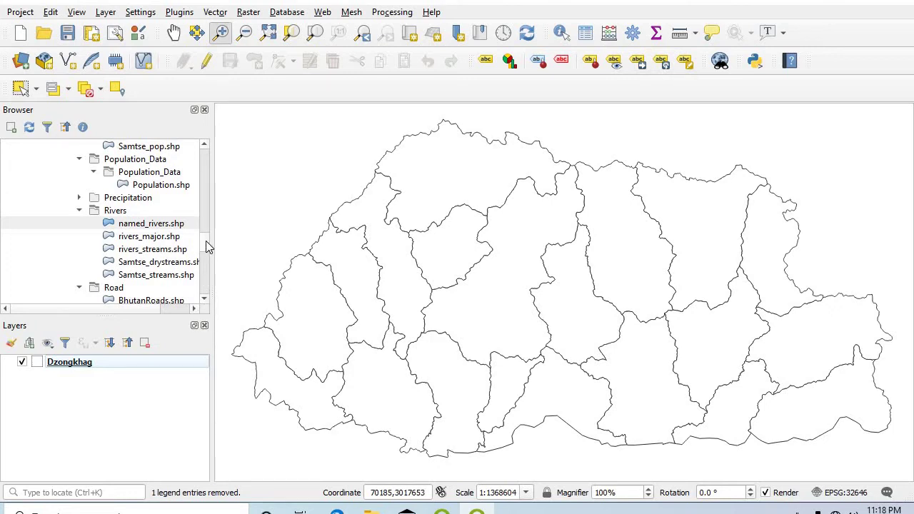
# Add the Settlement.shp point layer to the map.
pyautogui.scroll(1, 206, 244)
pyautogui.scroll(-3, 207, 248)
pyautogui.scroll(-1, 207, 253)
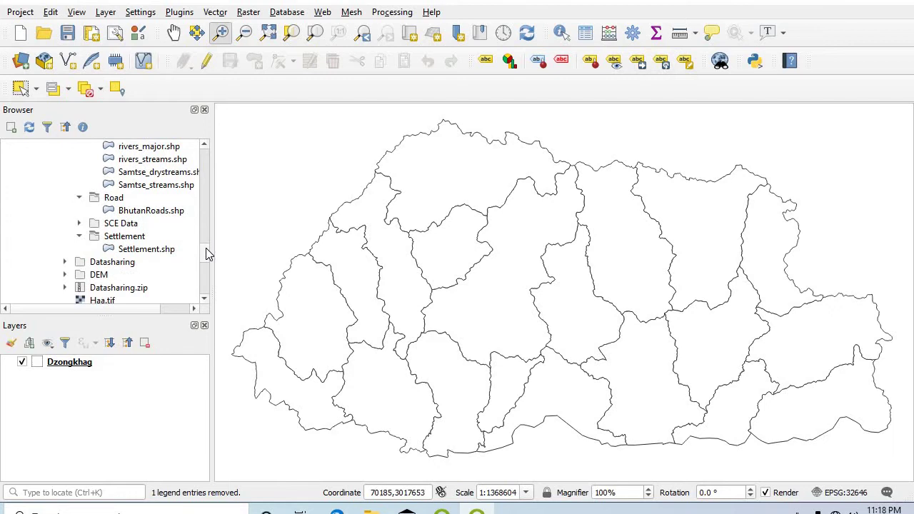
pyautogui.doubleClick(158, 250)
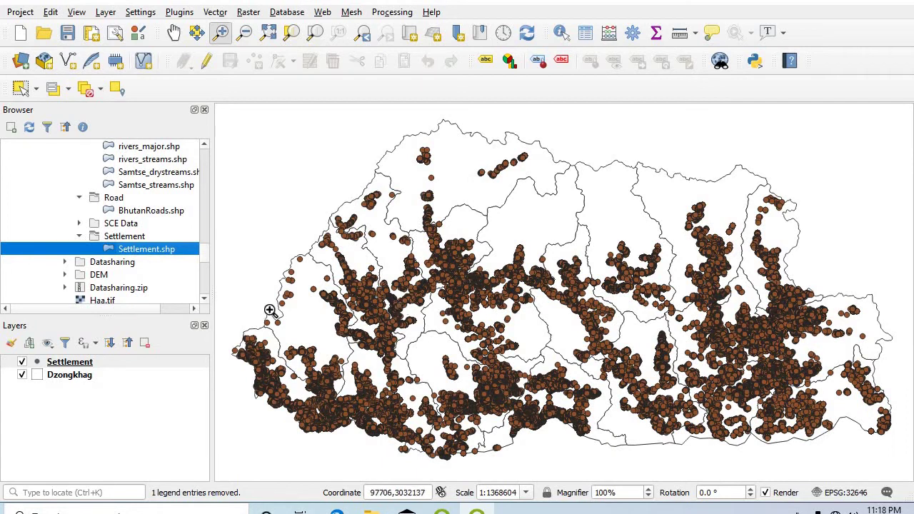
pyautogui.click(70, 364)
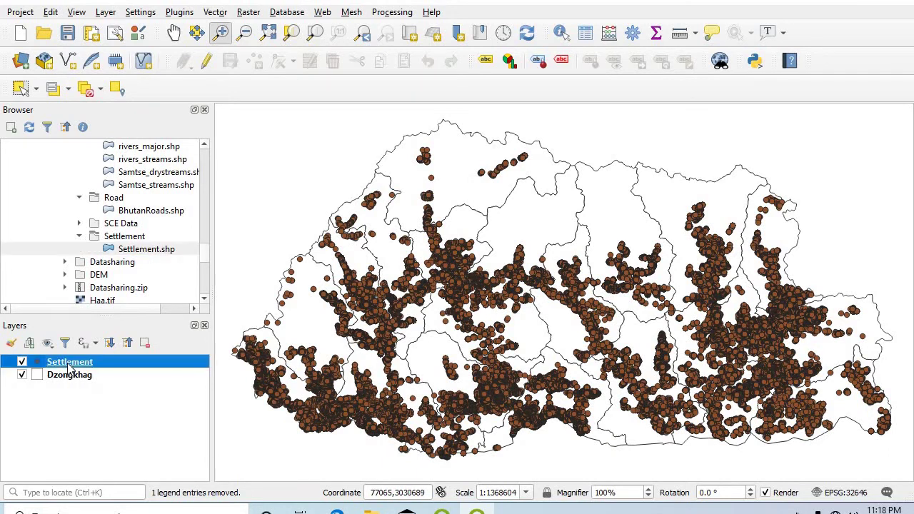
# Turn on Single Labels for Settlement by NameHOH, with a text buffer drawn.
pyautogui.doubleClick(70, 365)
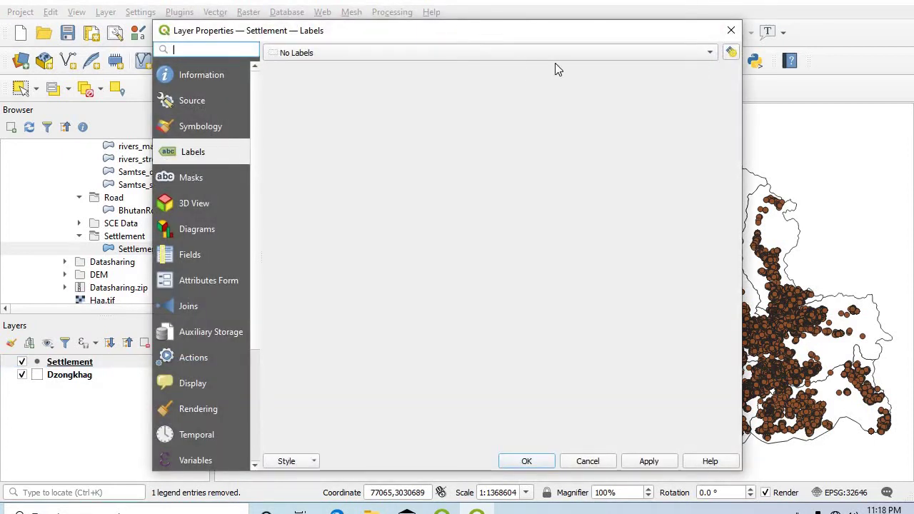
pyautogui.click(573, 57)
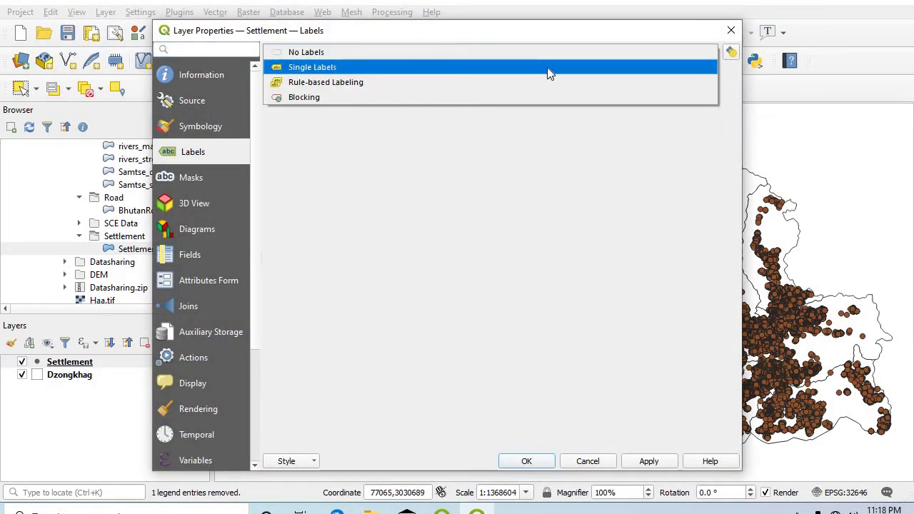
pyautogui.press('Escape')
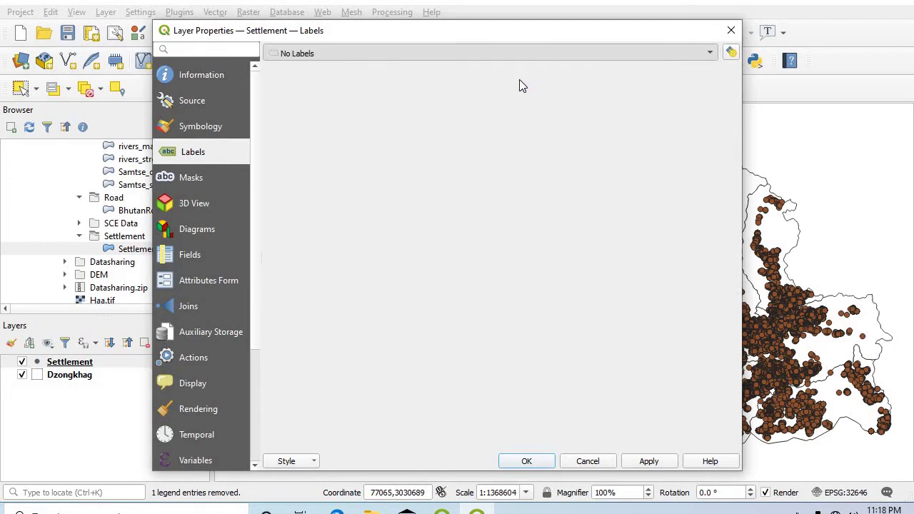
pyautogui.press('Down')
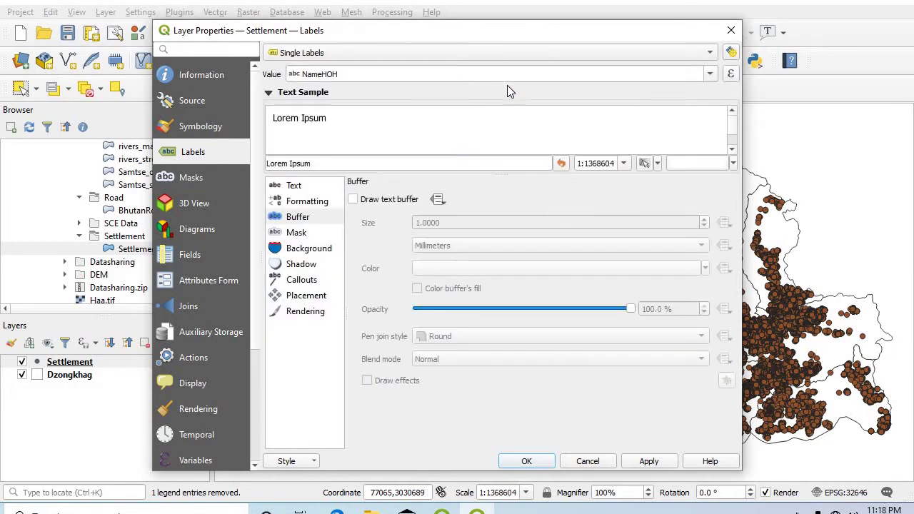
pyautogui.click(353, 199)
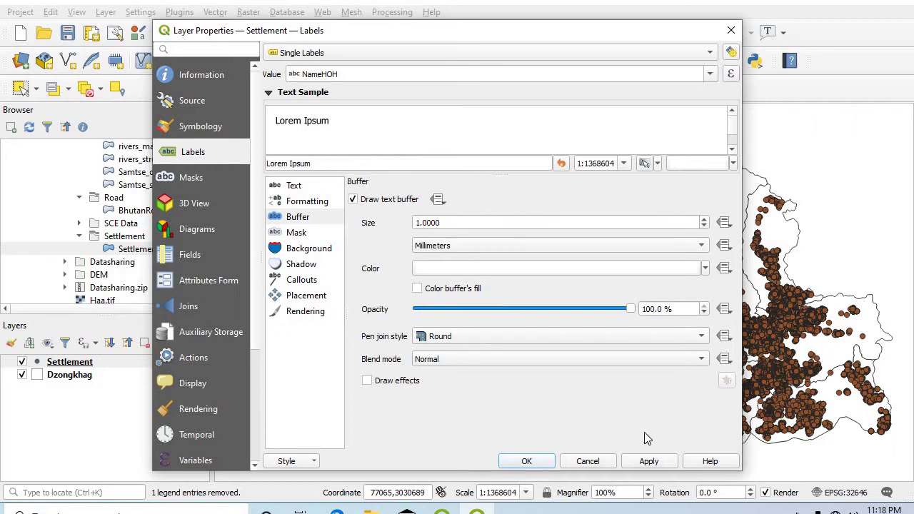
pyautogui.click(648, 462)
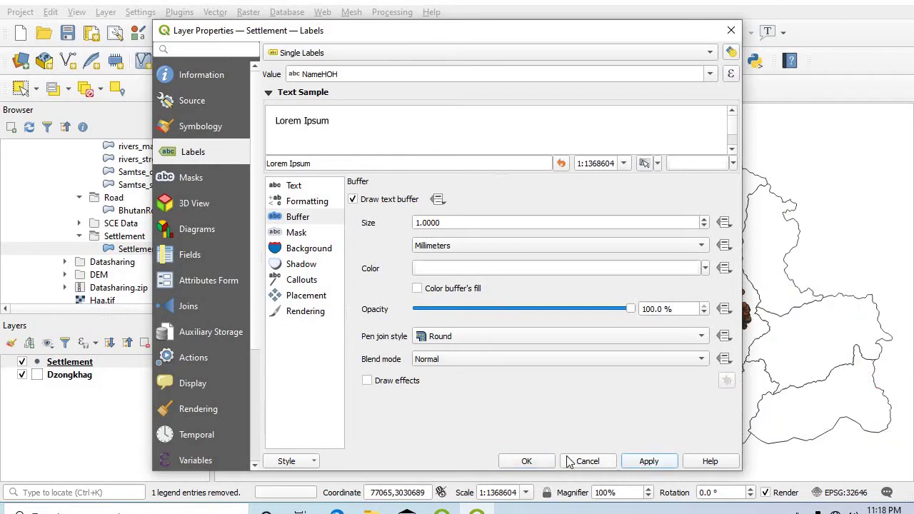
pyautogui.click(528, 461)
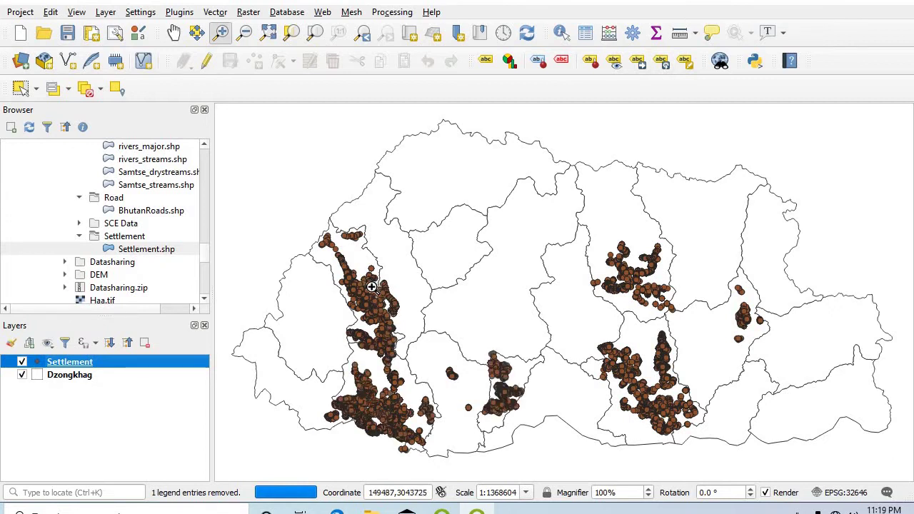
pyautogui.click(221, 33)
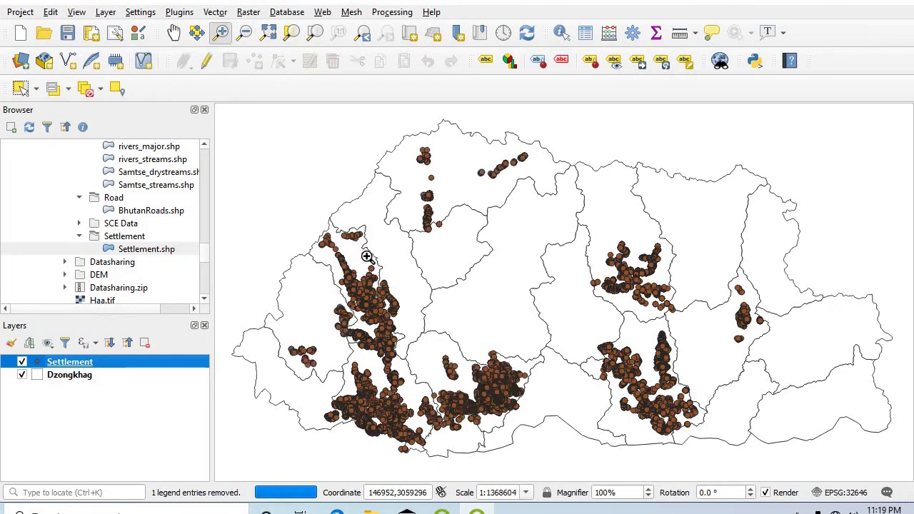
pyautogui.click(368, 257)
pyautogui.click(545, 327)
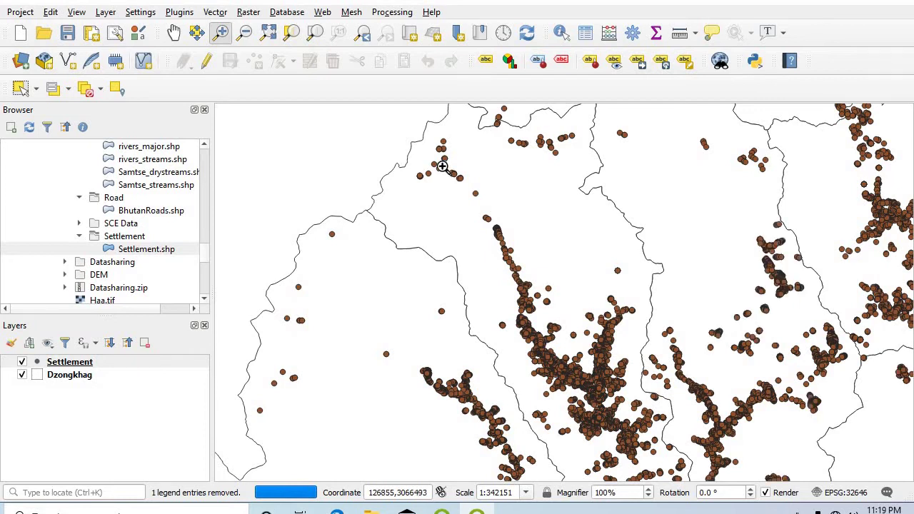
pyautogui.click(442, 167)
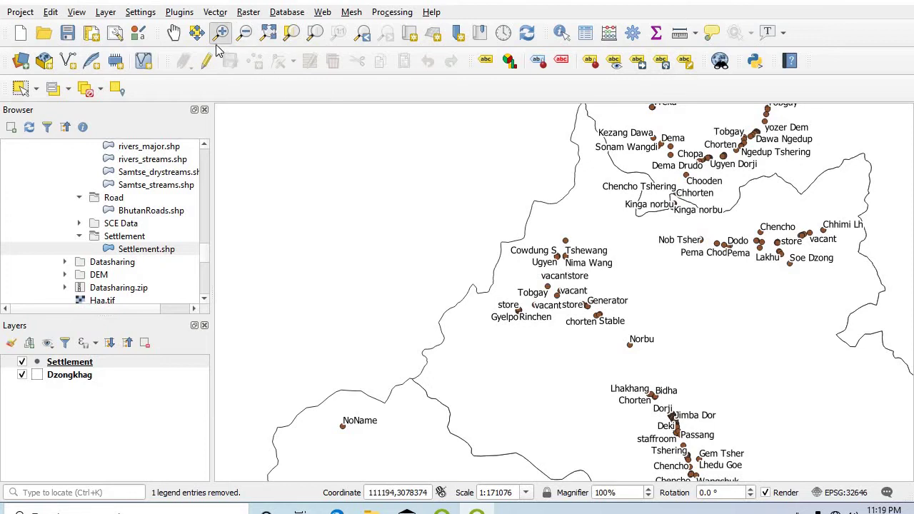
pyautogui.click(173, 34)
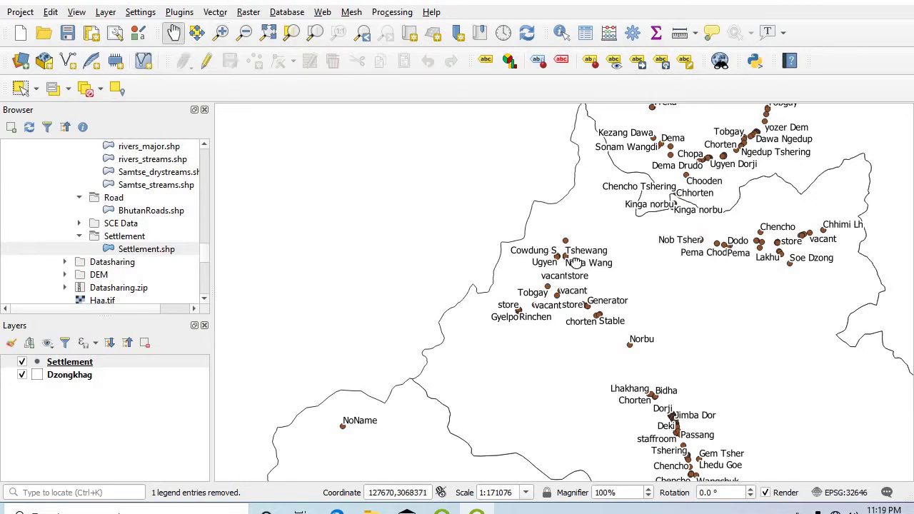
pyautogui.moveTo(552, 247); pyautogui.dragTo(377, 88)
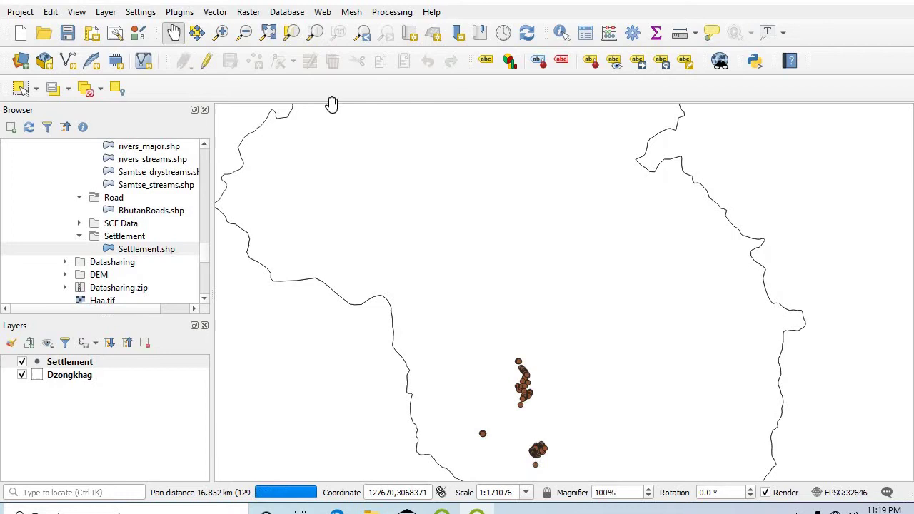
pyautogui.click(270, 37)
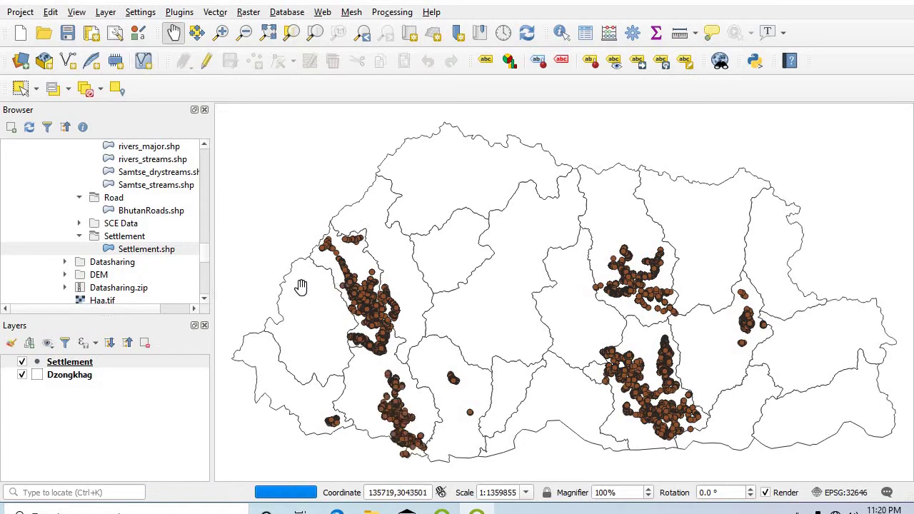
pyautogui.click(76, 367)
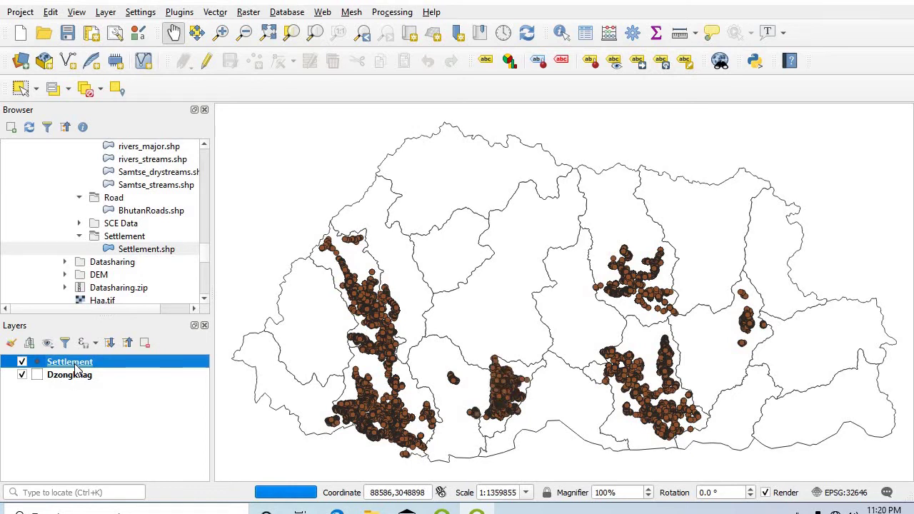
# Remove the Settlement layer from the project.
pyautogui.rightClick(79, 367)
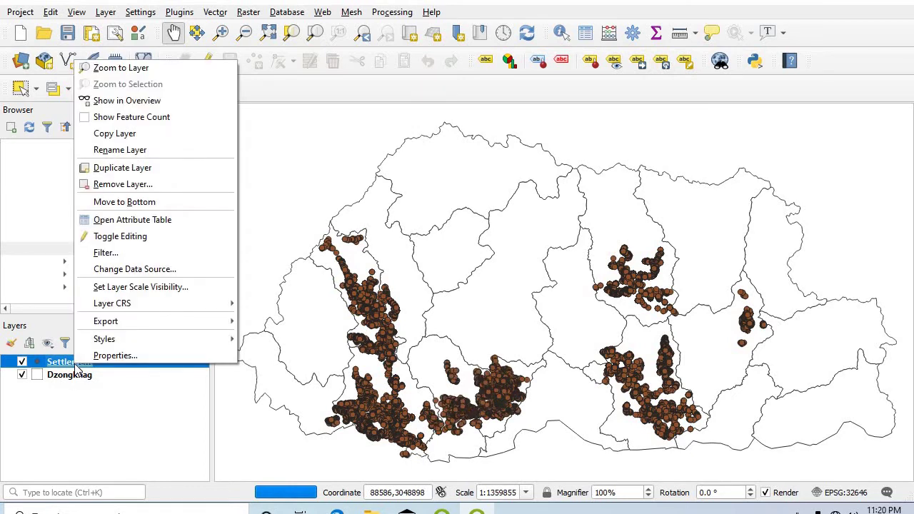
pyautogui.click(120, 186)
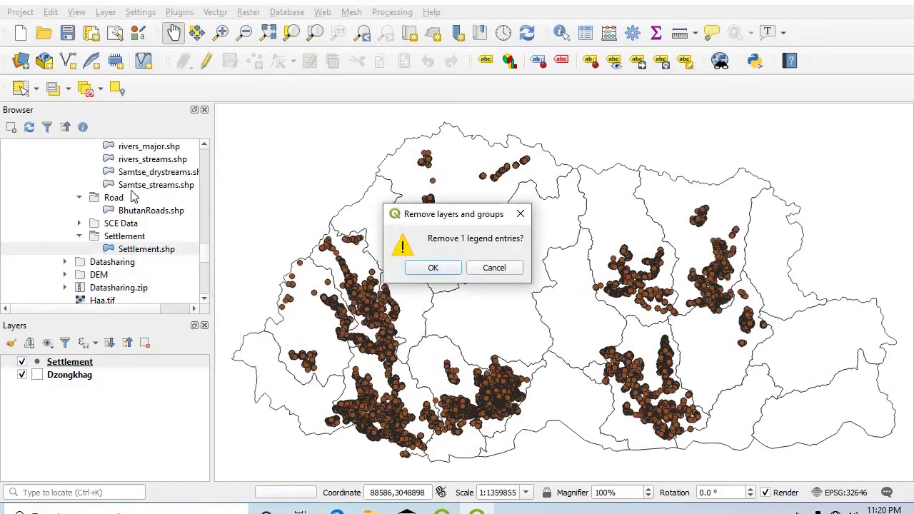
pyautogui.click(455, 269)
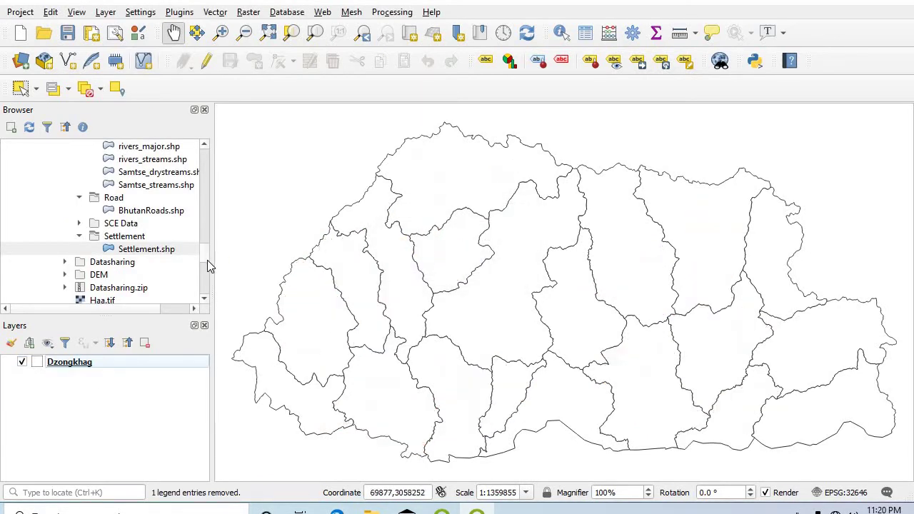
# Browse the Browser panel down to the Road folder.
pyautogui.scroll(-3, 205, 265)
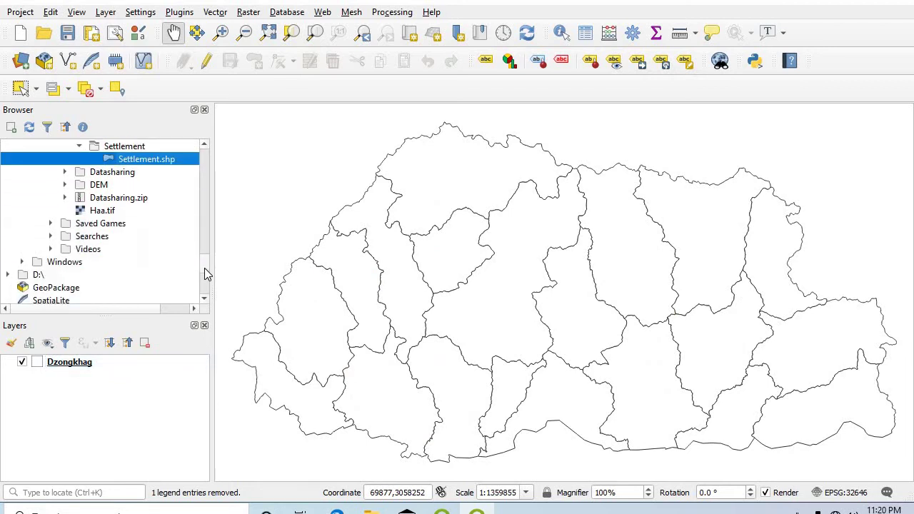
pyautogui.scroll(4, 205, 259)
pyautogui.scroll(3, 204, 253)
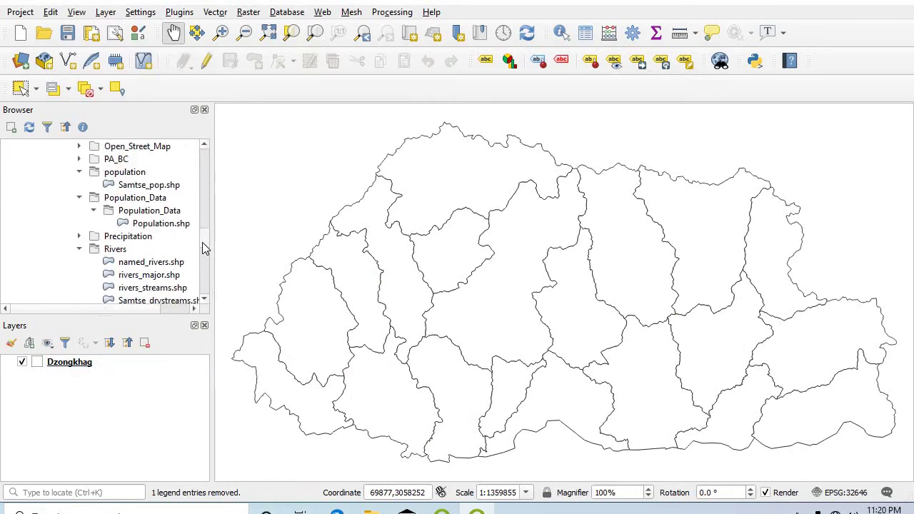
pyautogui.scroll(4, 202, 241)
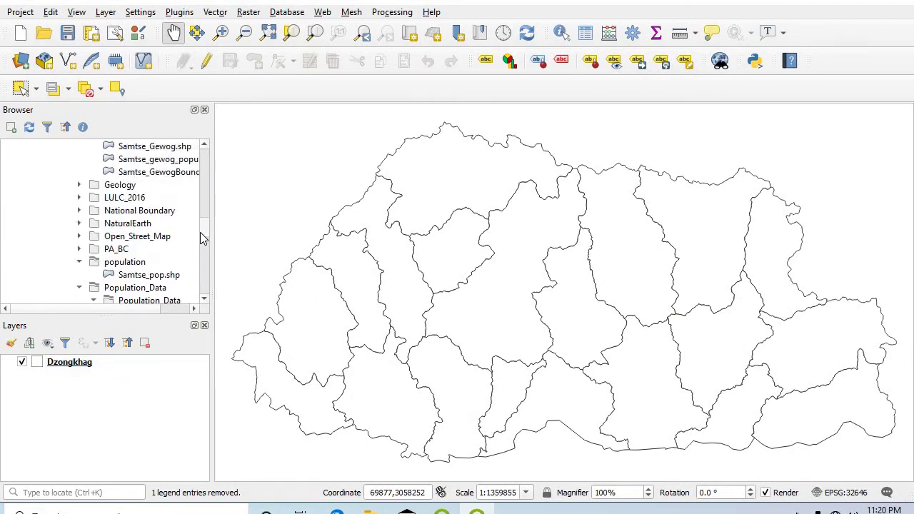
pyautogui.scroll(1, 201, 238)
pyautogui.scroll(3, 199, 230)
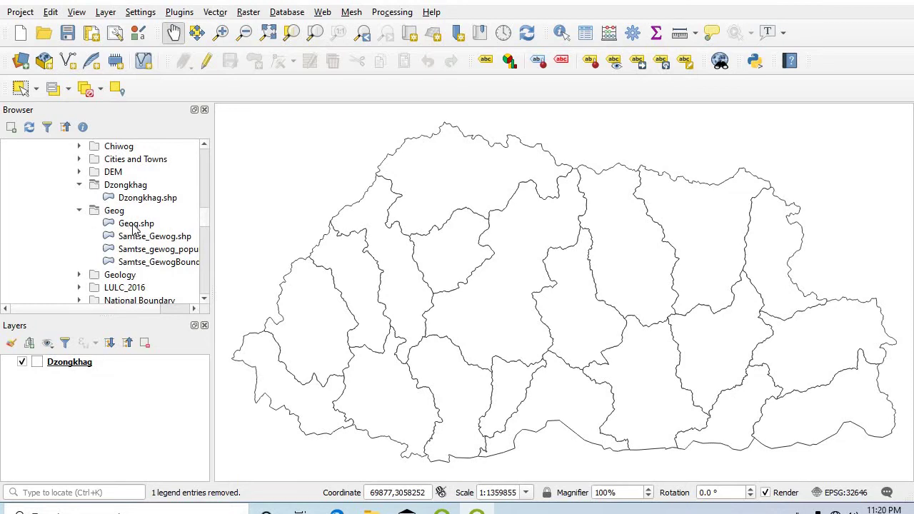
pyautogui.scroll(2, 208, 214)
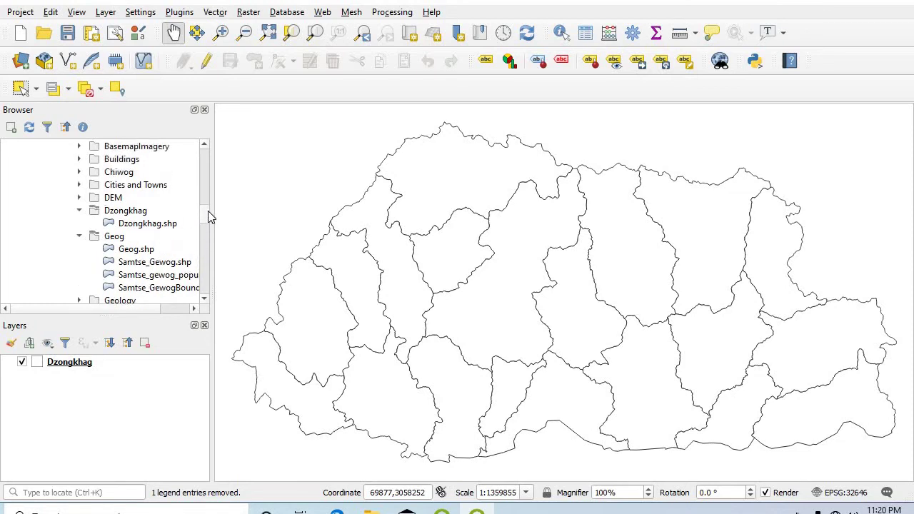
pyautogui.scroll(-1, 207, 213)
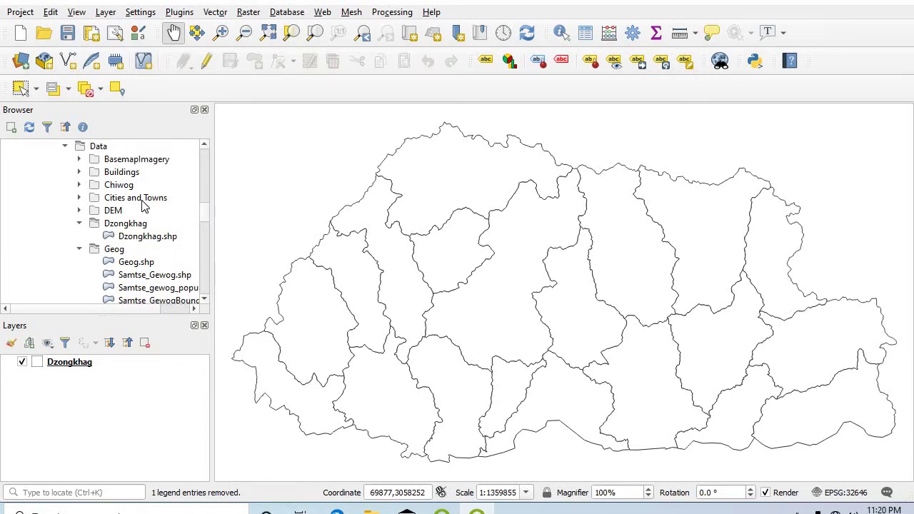
pyautogui.moveTo(204, 216); pyautogui.dragTo(203, 258)
# Add BhutanRoads and style it with the 'dash black' favourite, 0.66 mm dashed black lines.
pyautogui.doubleClick(164, 238)
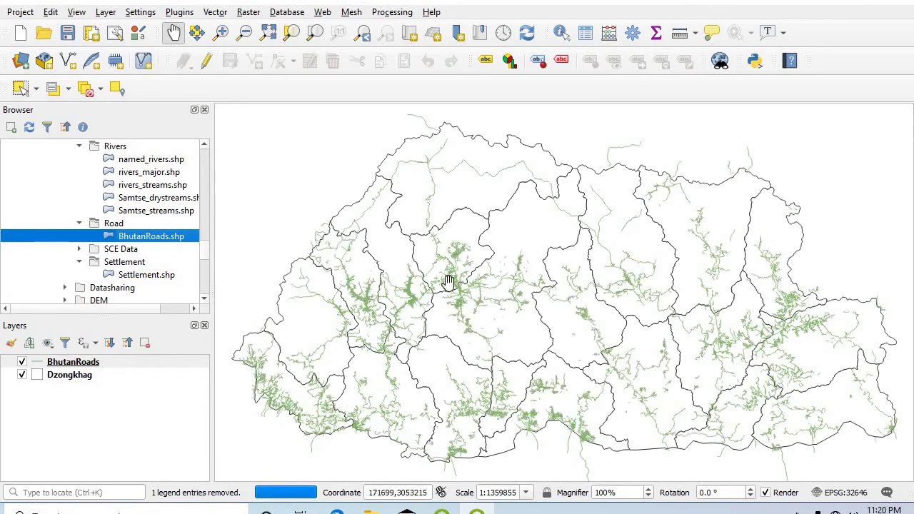
pyautogui.click(88, 363)
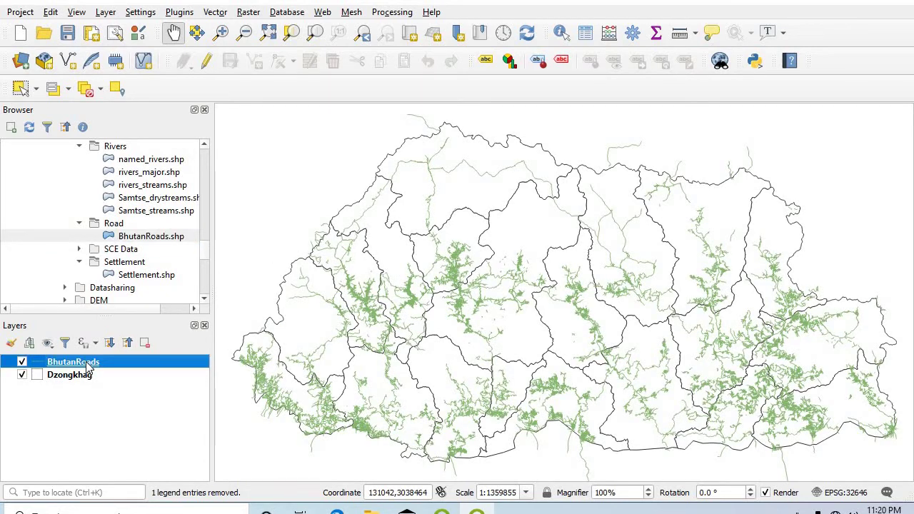
pyautogui.doubleClick(102, 366)
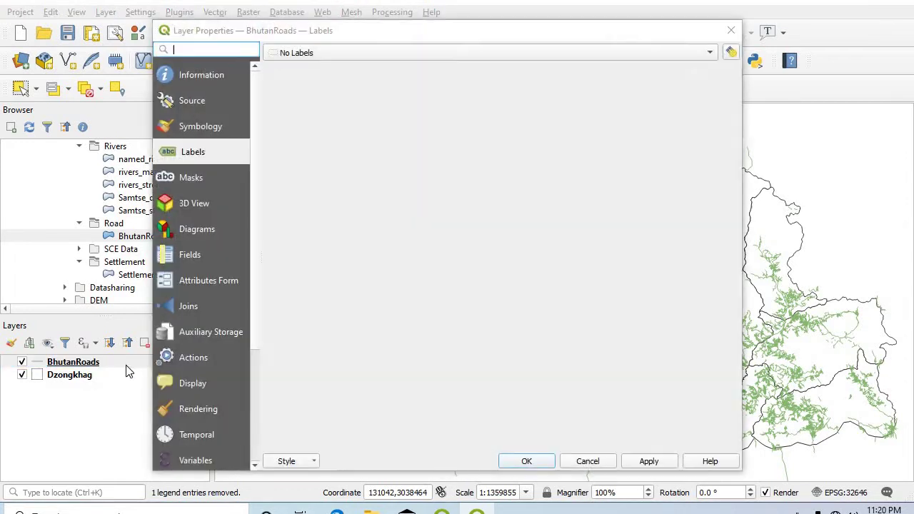
pyautogui.click(211, 127)
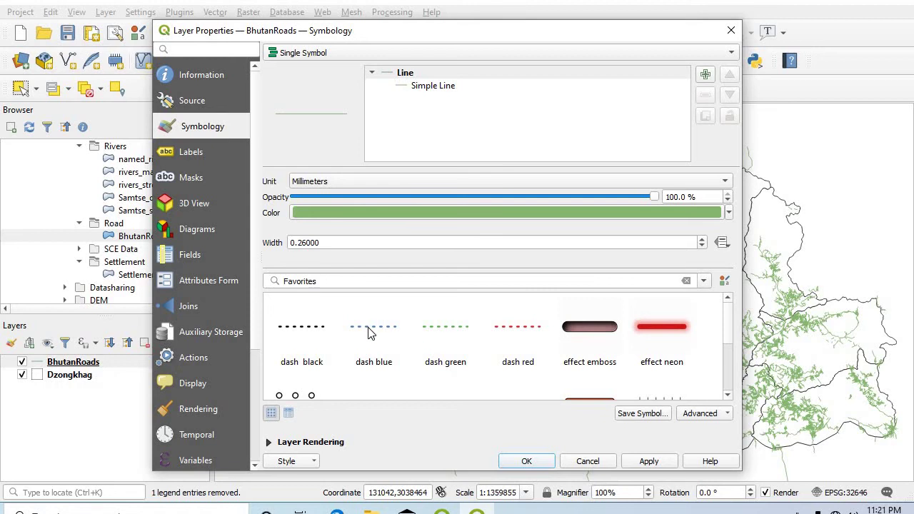
pyautogui.click(318, 333)
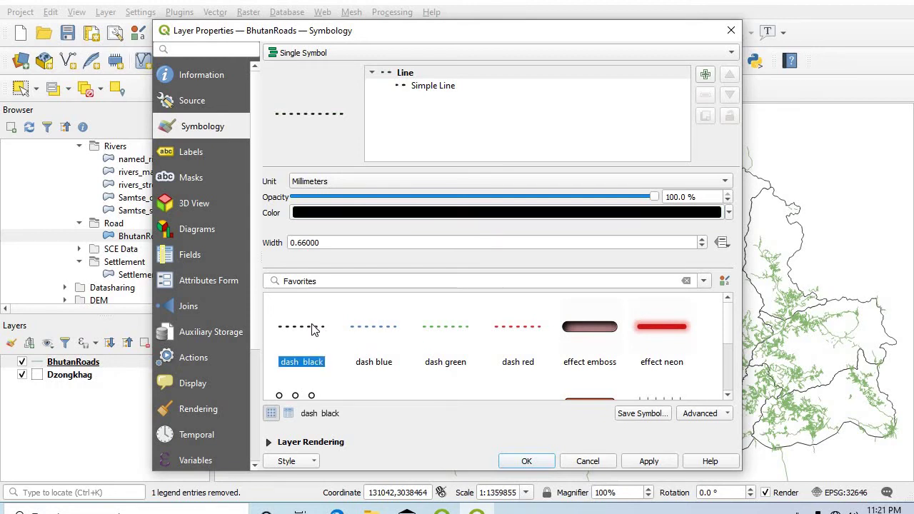
pyautogui.moveTo(321, 330)
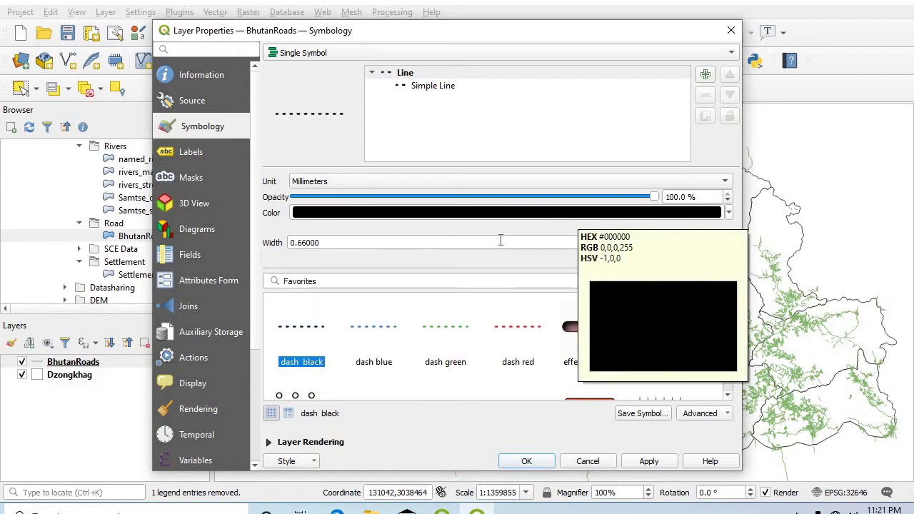
pyautogui.click(431, 87)
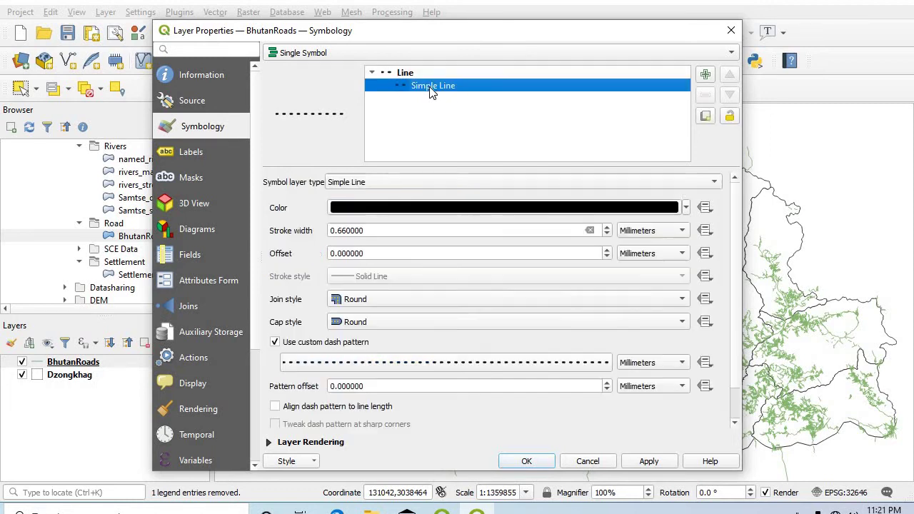
pyautogui.click(649, 461)
pyautogui.click(542, 462)
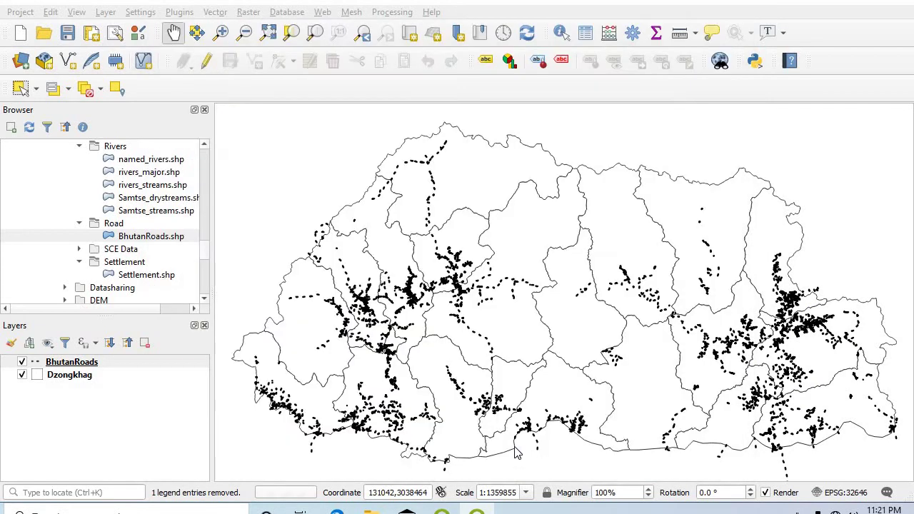
pyautogui.click(93, 363)
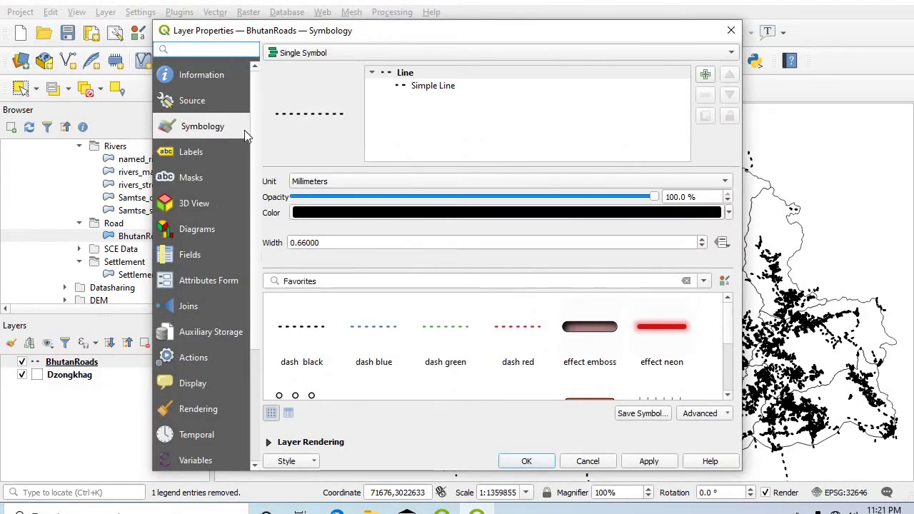
# Label BhutanRoads with single labels from the 'name' field and add a text buffer.
pyautogui.click(213, 152)
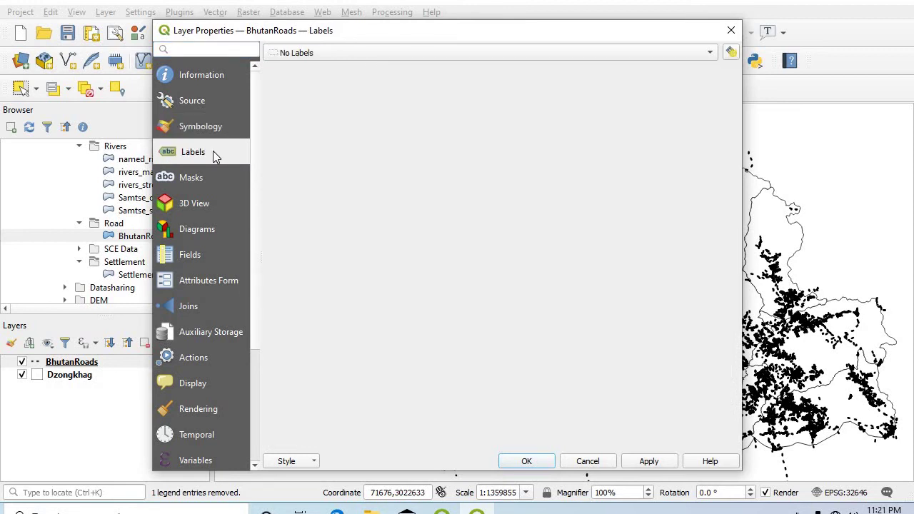
pyautogui.click(471, 53)
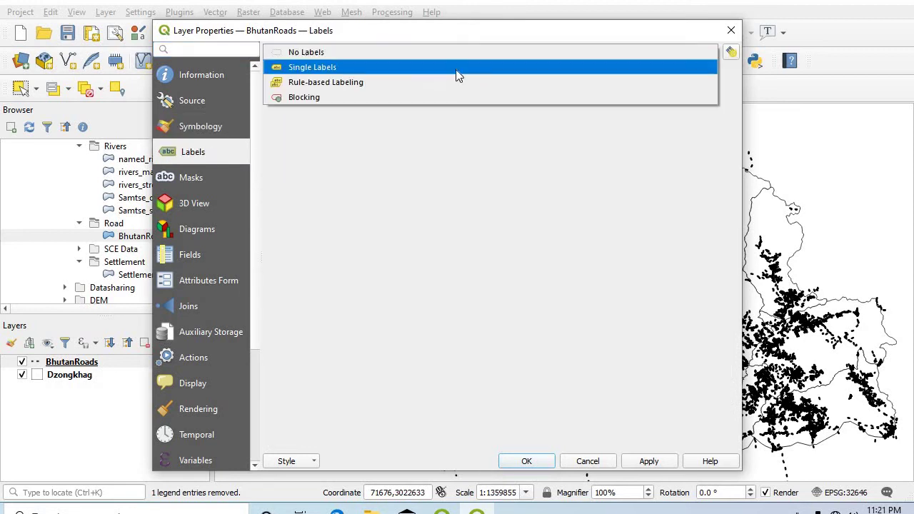
pyautogui.click(442, 122)
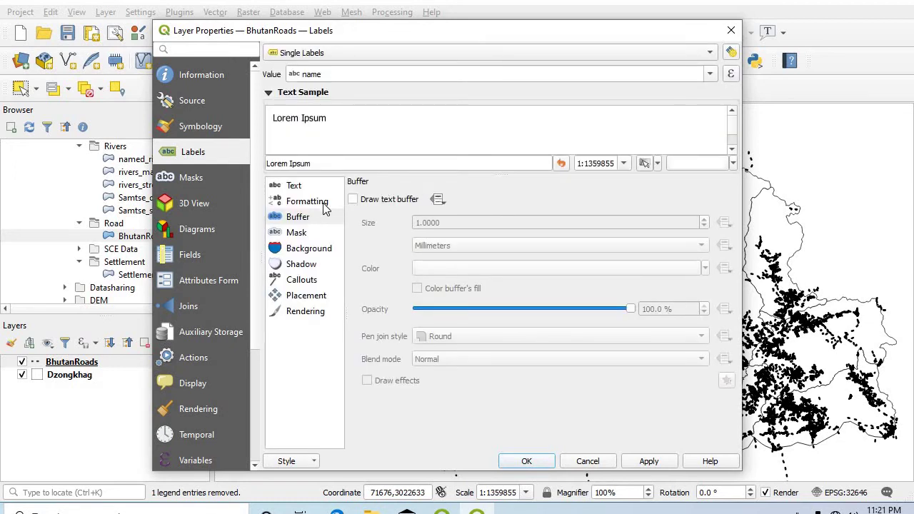
pyautogui.click(307, 217)
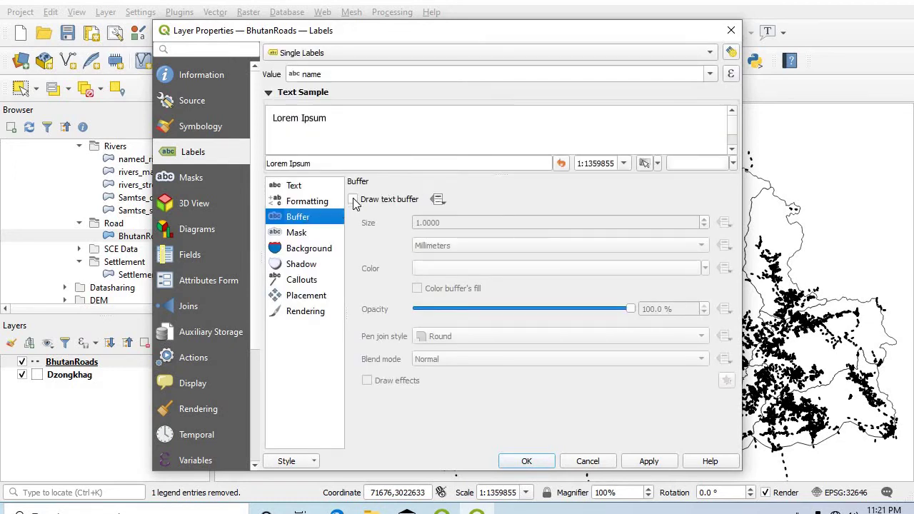
pyautogui.click(353, 200)
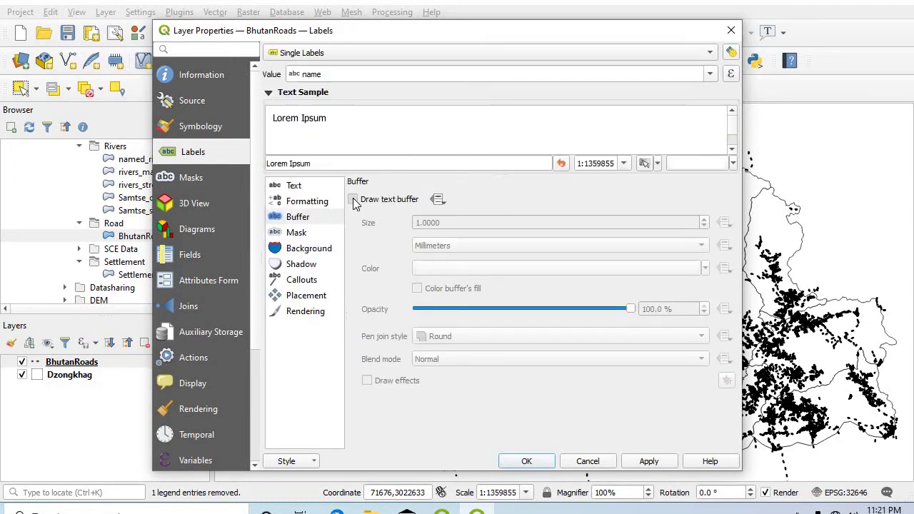
pyautogui.click(647, 462)
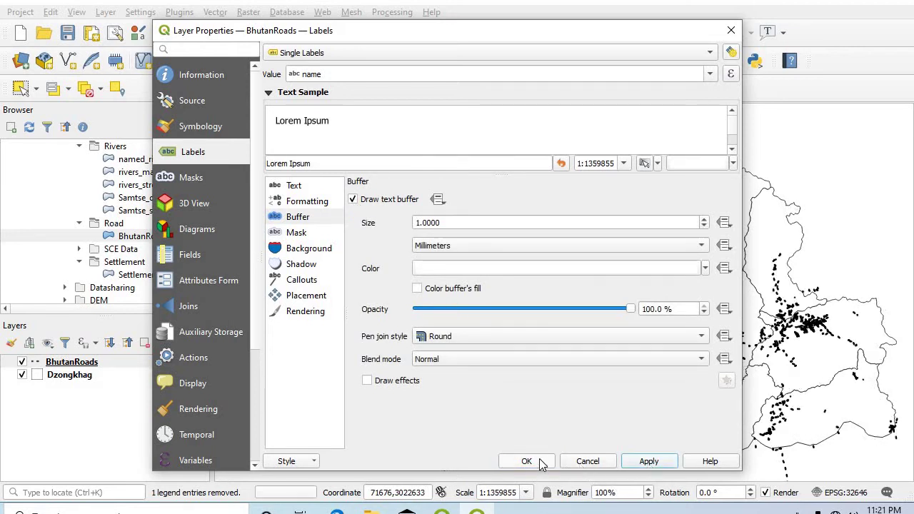
pyautogui.click(539, 460)
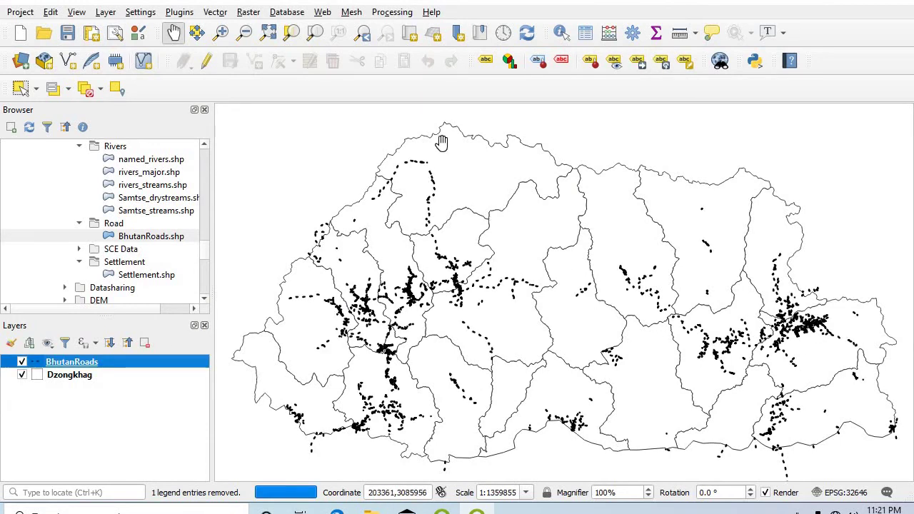
# Zoom into north-western Bhutan so road names like Snowman Trek and Druk Path are readable.
pyautogui.click(221, 33)
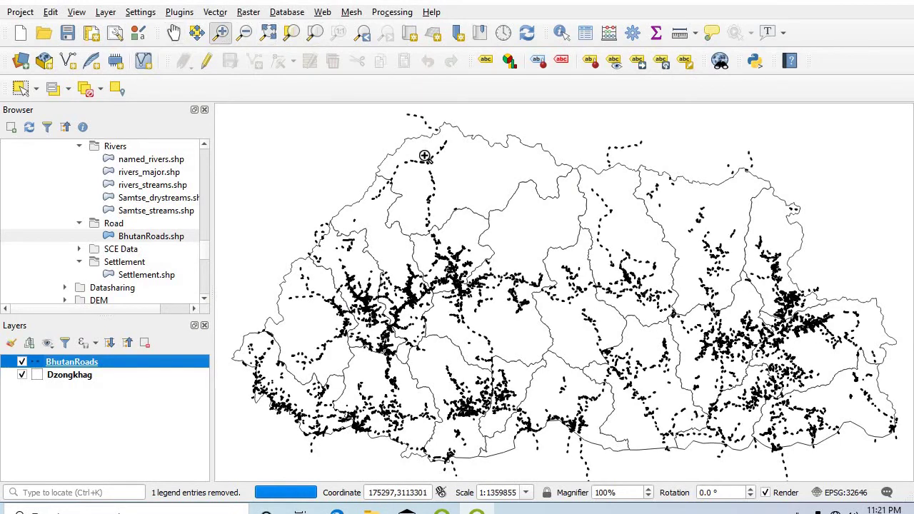
pyautogui.click(450, 220)
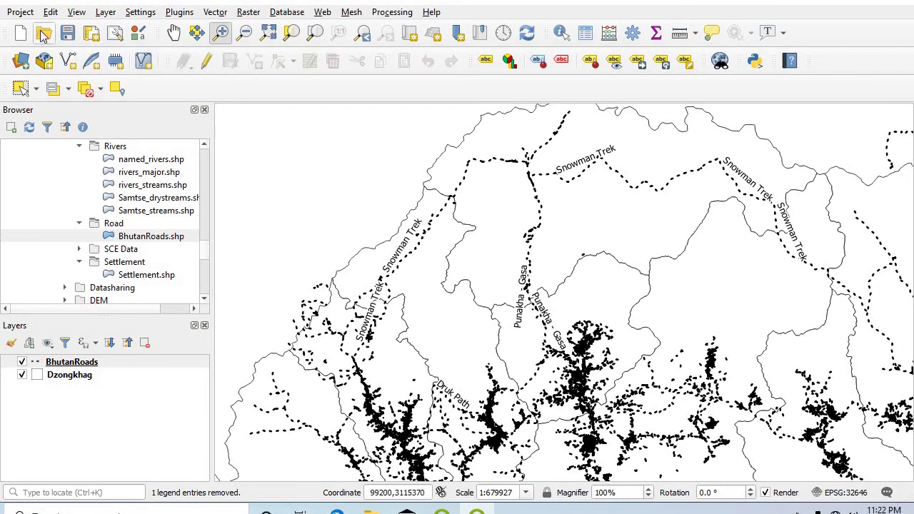
pyautogui.click(22, 13)
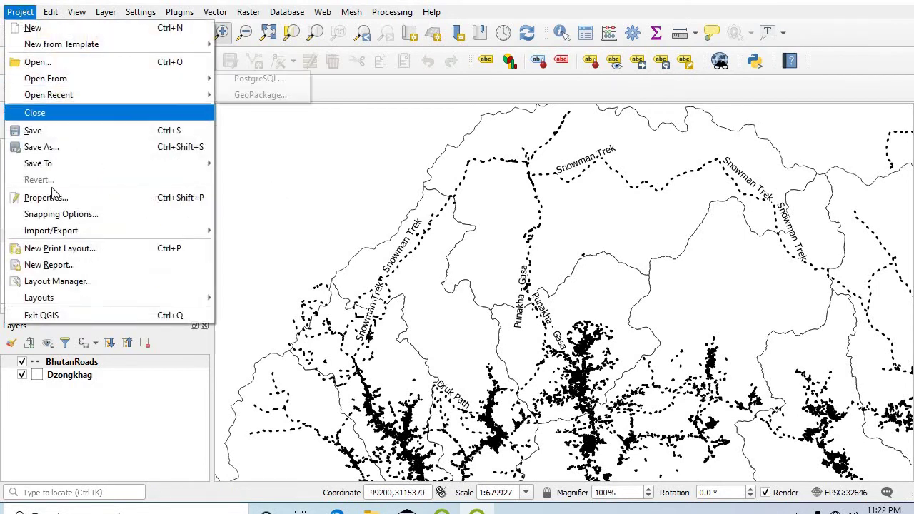
# Create the 'road map' print layout with a widened map frame, then close it.
pyautogui.click(70, 250)
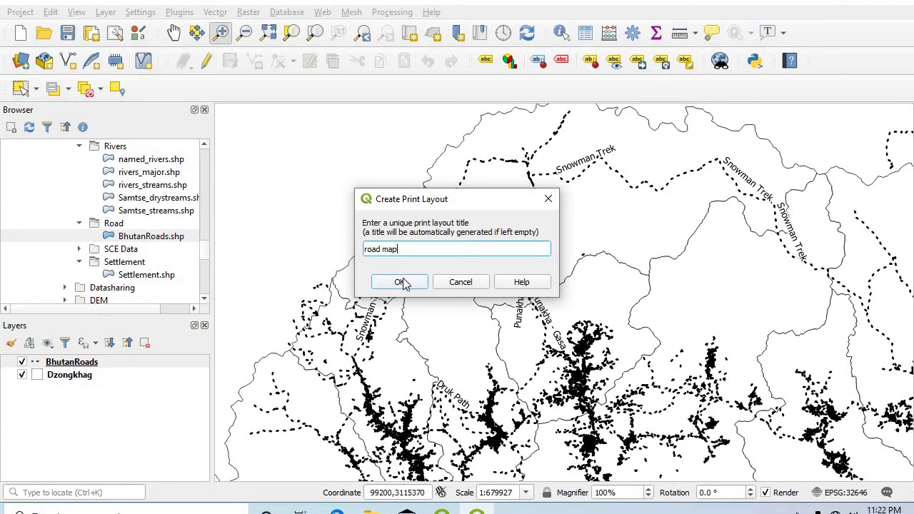
pyautogui.click(401, 282)
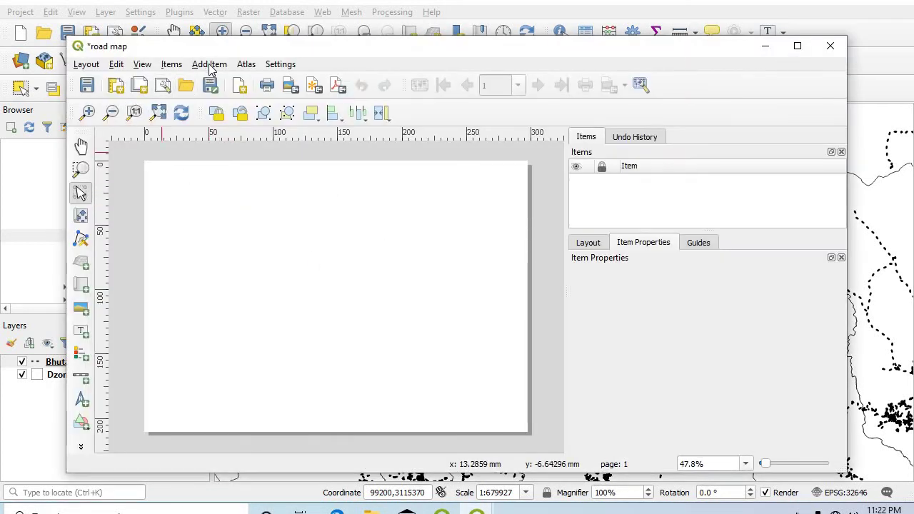
pyautogui.click(209, 63)
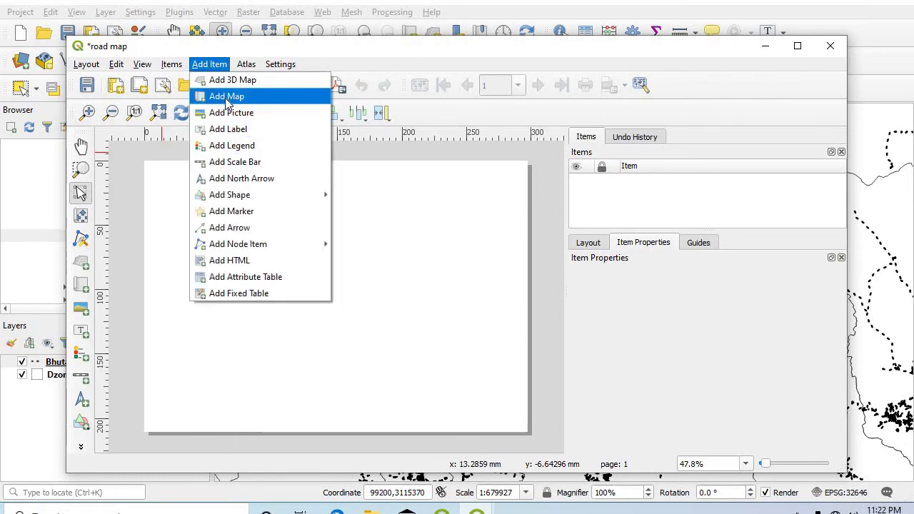
pyautogui.click(218, 96)
pyautogui.moveTo(217, 186); pyautogui.dragTo(418, 360)
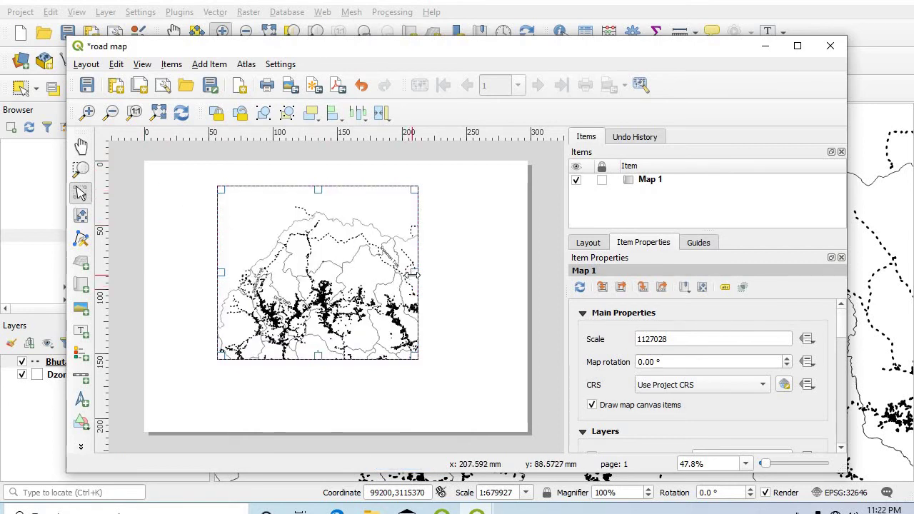
pyautogui.moveTo(412, 275); pyautogui.dragTo(445, 300)
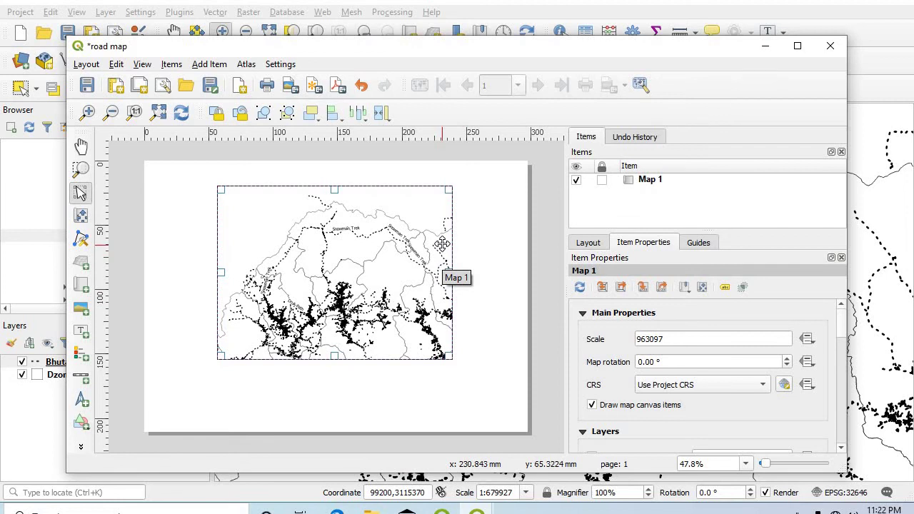
pyautogui.click(831, 47)
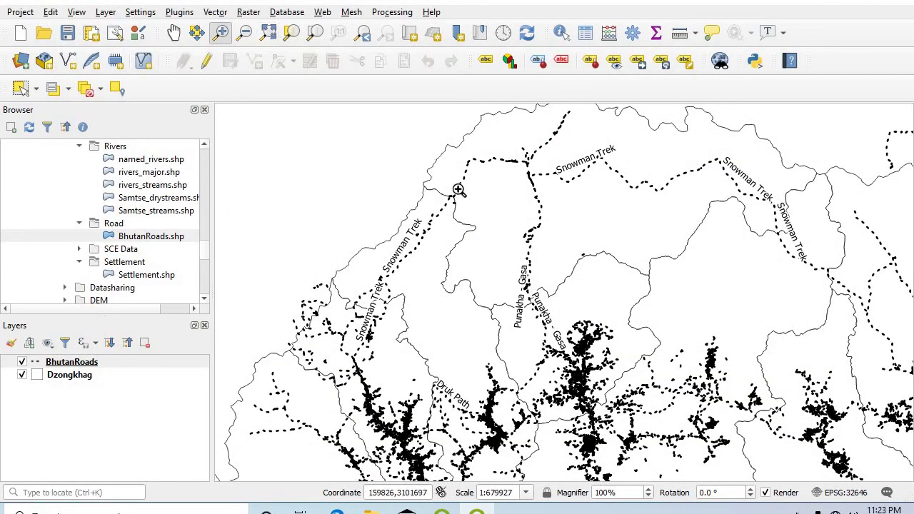
# Zoom to the full extent of Bhutan and start a new print layout titled 'road map2'.
pyautogui.click(270, 33)
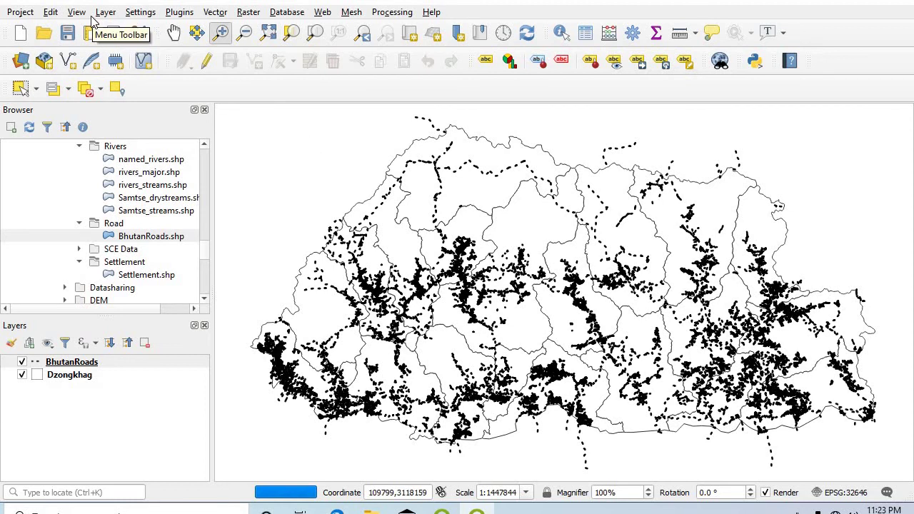
pyautogui.click(29, 13)
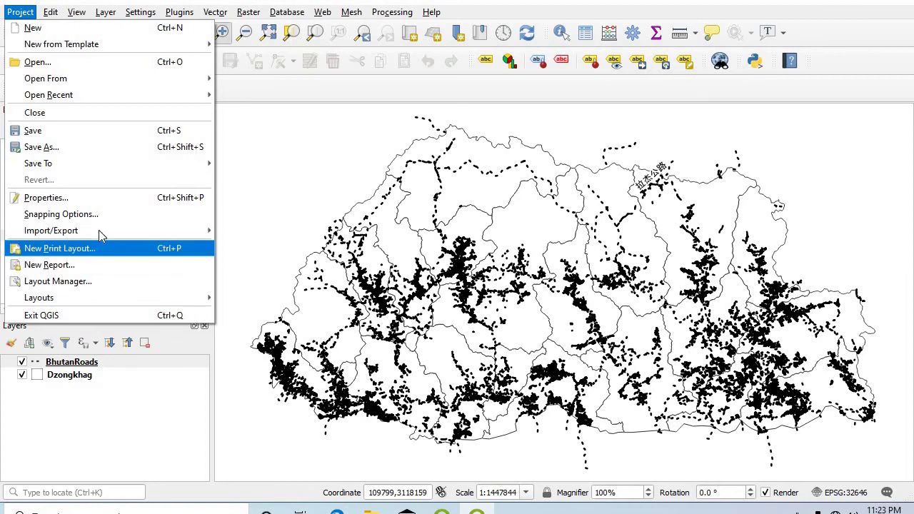
pyautogui.moveTo(105, 238)
pyautogui.click(170, 256)
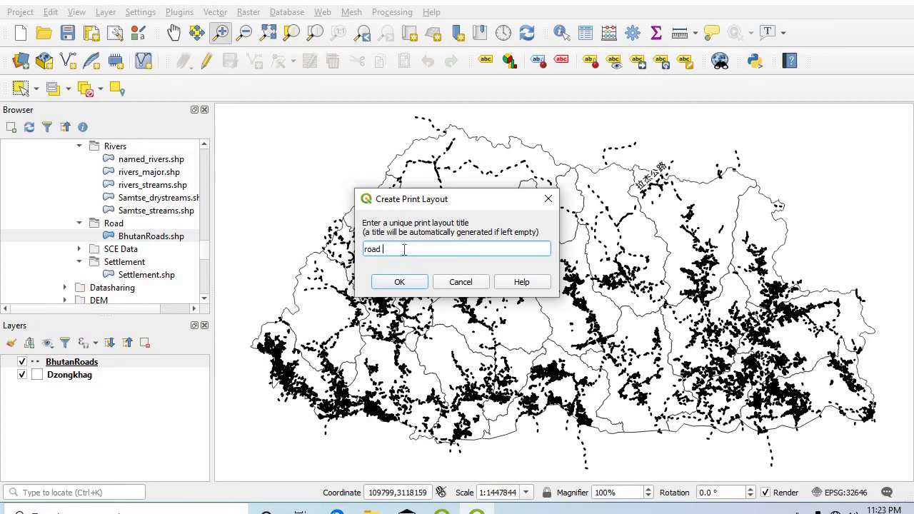
pyautogui.write('ap2')
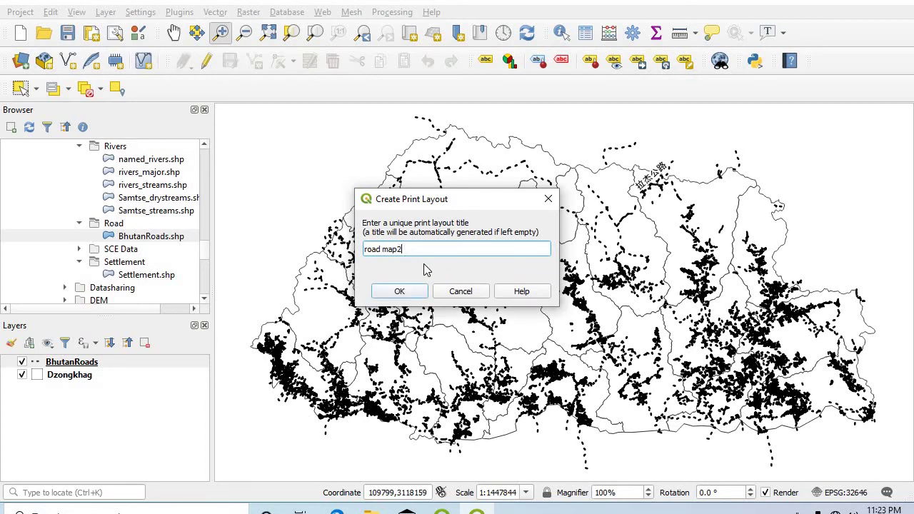
# Confirm the 'road map2' layout and draw a map frame across the page centre.
pyautogui.click(400, 291)
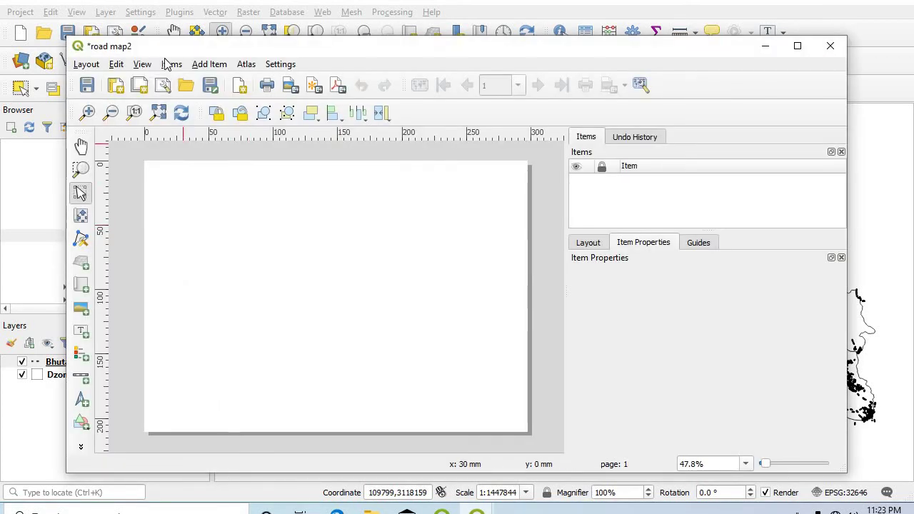
pyautogui.click(203, 66)
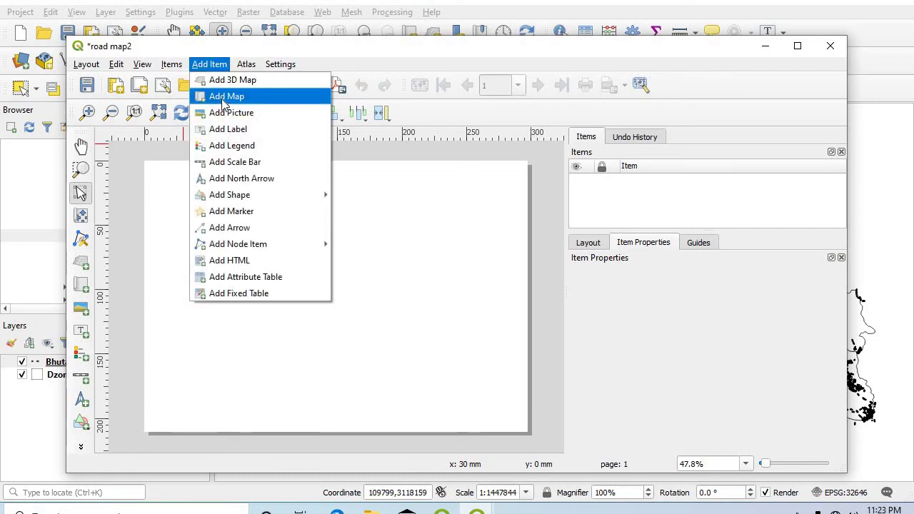
pyautogui.click(216, 96)
pyautogui.moveTo(219, 204); pyautogui.dragTo(446, 385)
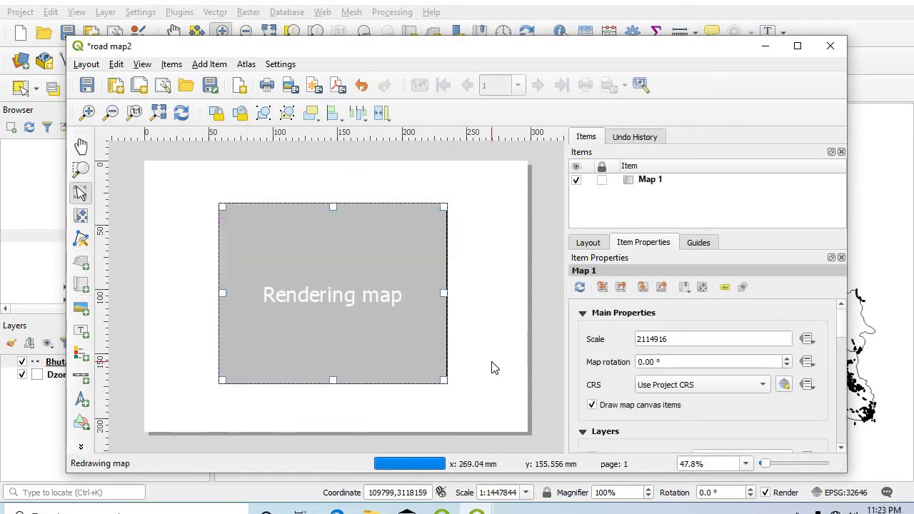